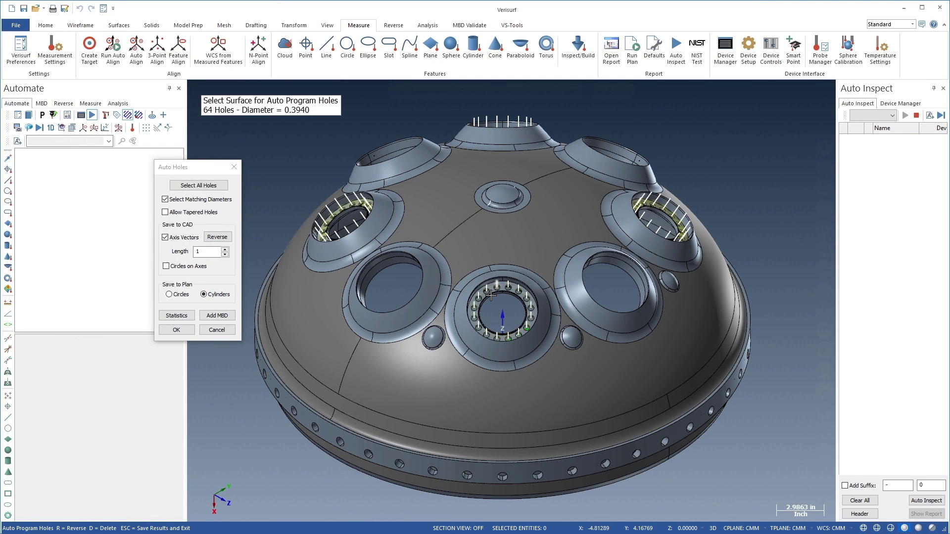
- Add the 0.627-diameter rim holes and save the selected holes to Plan1 as cylinders
{"action": "left_click", "coordinate": [339, 442]}
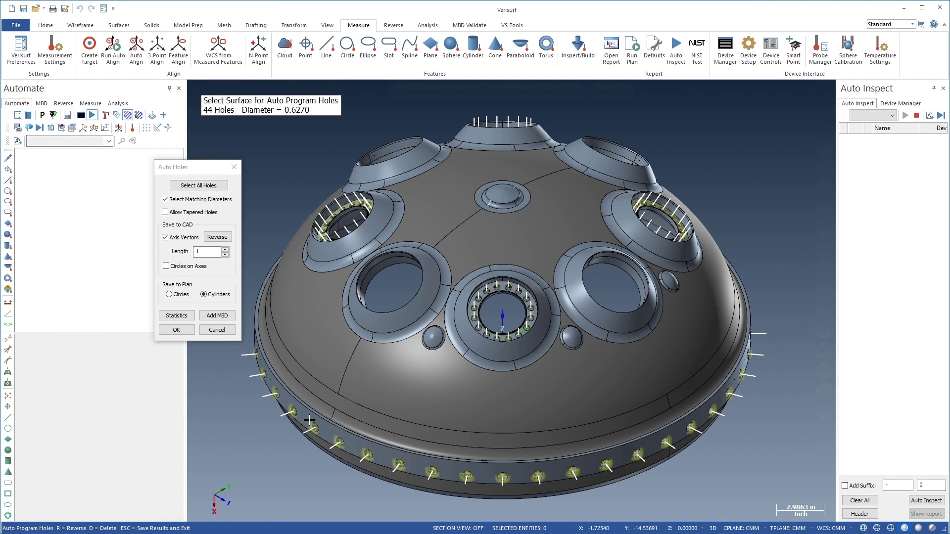
{"action": "left_click", "coordinate": [181, 333]}
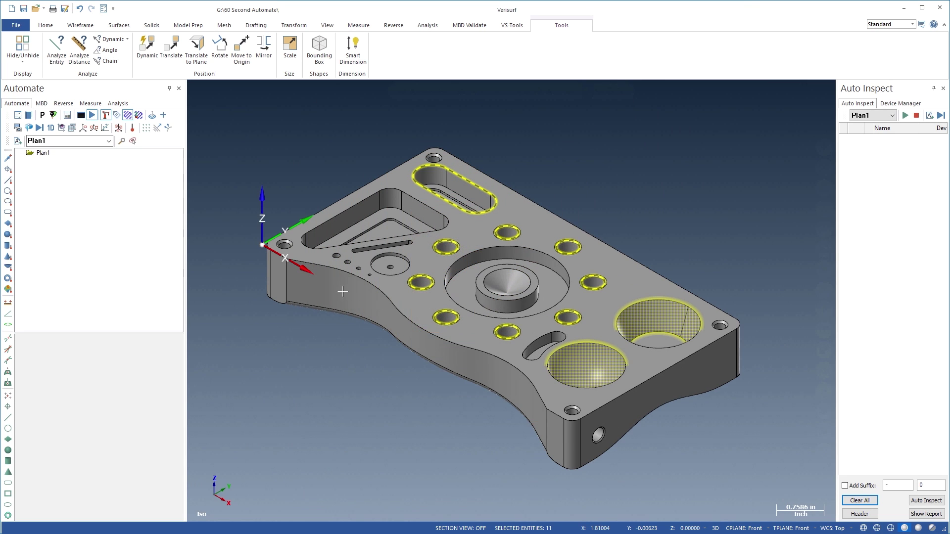
- Add the 12 selected features to Plan1 and generate Circle1–Circle8 probe paths, then show the Measure tree
{"action": "left_click", "coordinate": [371, 302]}
{"action": "left_click", "coordinate": [163, 117]}
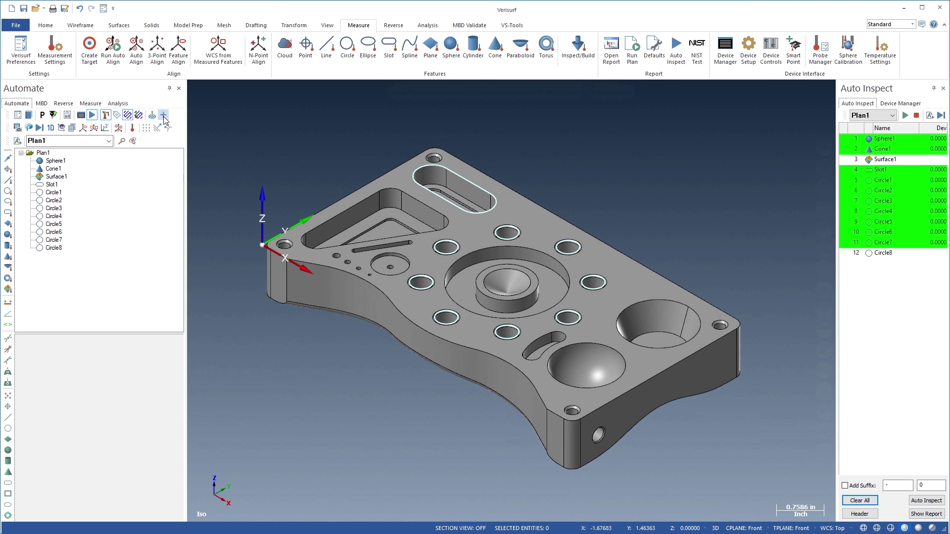
{"action": "left_click_drag", "start_coordinate": [54, 193], "coordinate": [53, 248]}
{"action": "right_click", "coordinate": [50, 249]}
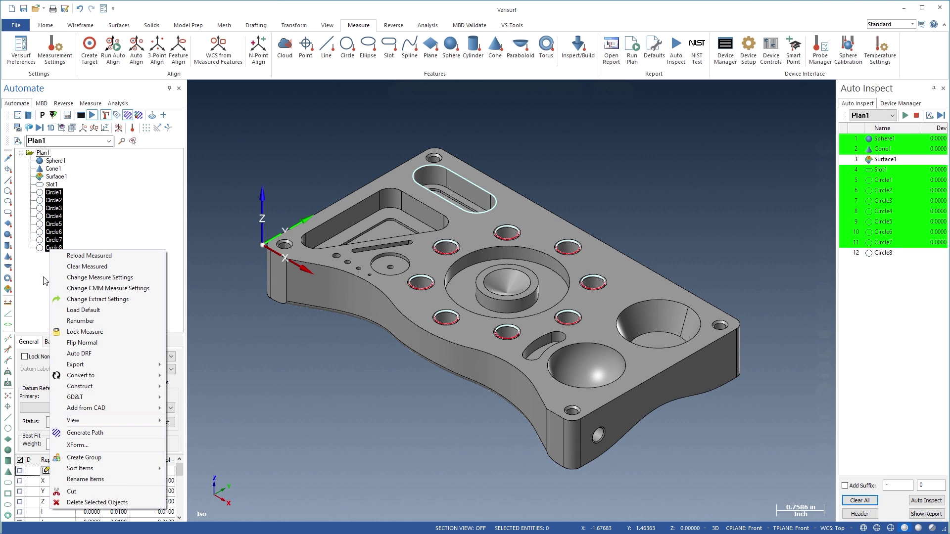
{"action": "left_click", "coordinate": [79, 432]}
{"action": "key", "text": "Return"}
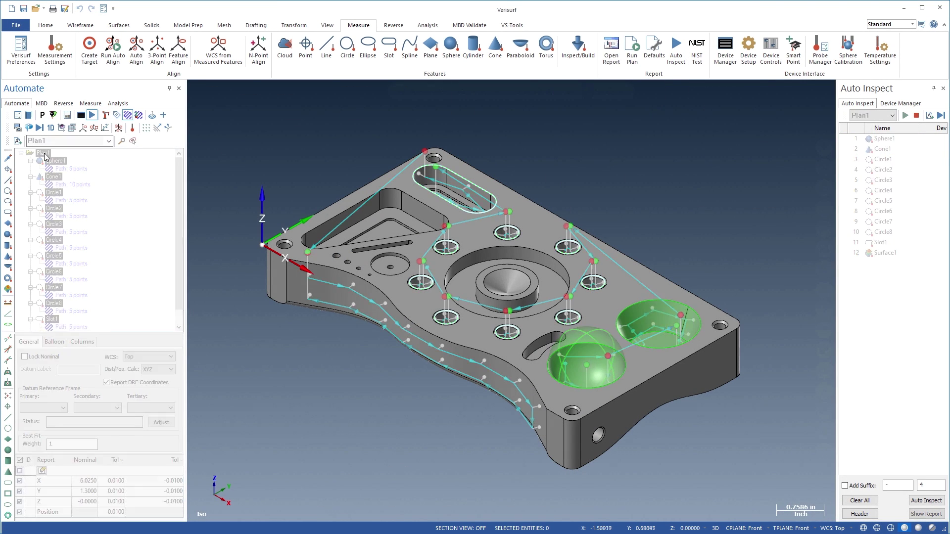
{"action": "key", "text": "Delete"}
{"action": "left_click", "coordinate": [91, 103]}
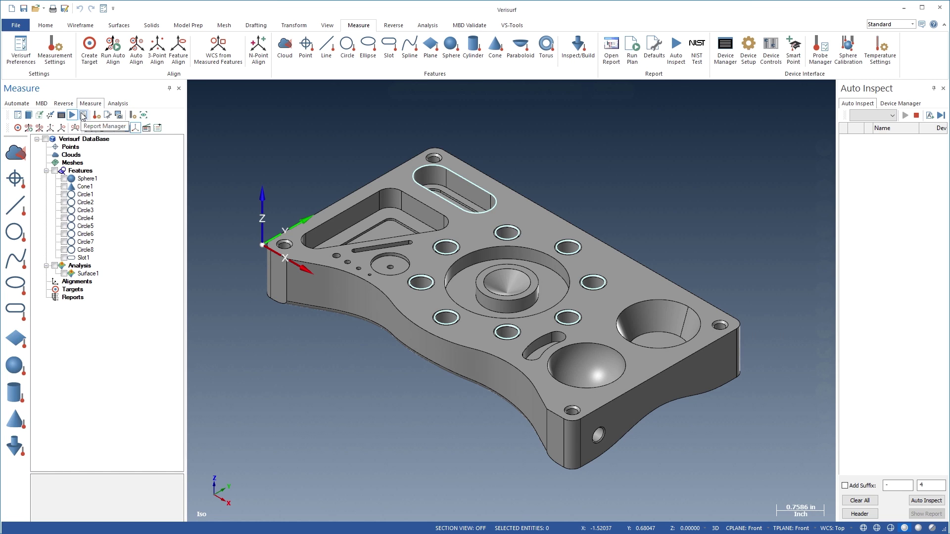
- Create Report1 for the 12 measured features and start measuring Line1 with Teach Mode on
{"action": "left_click", "coordinate": [83, 115]}
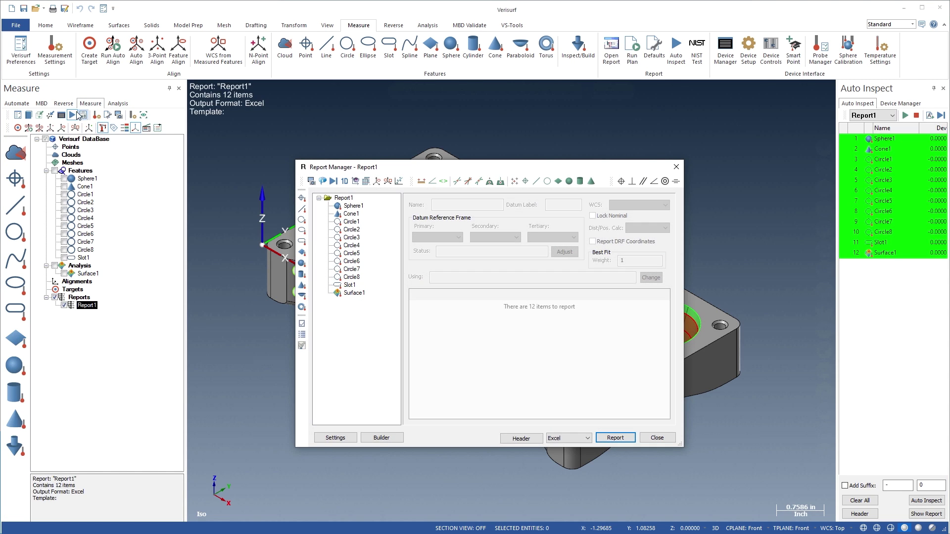
{"action": "left_click", "coordinate": [17, 103]}
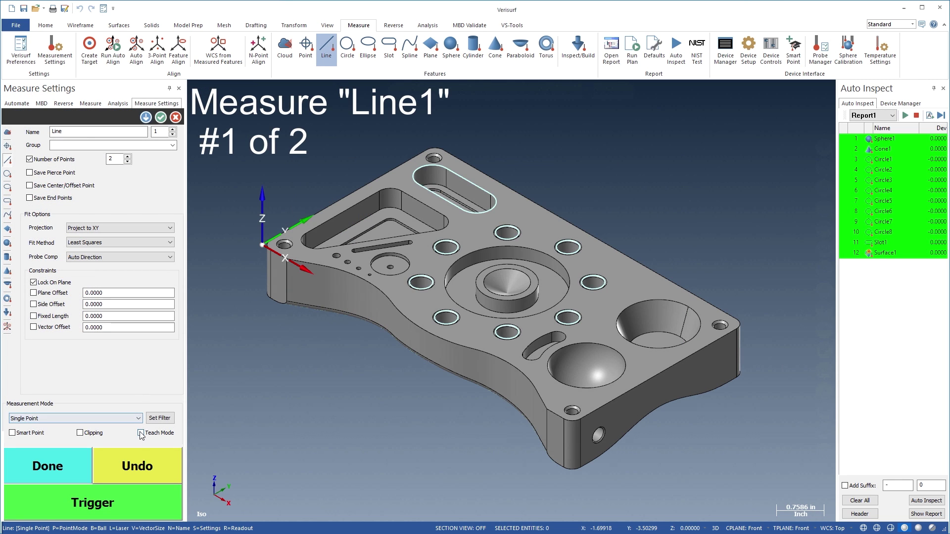
{"action": "left_click", "coordinate": [141, 433]}
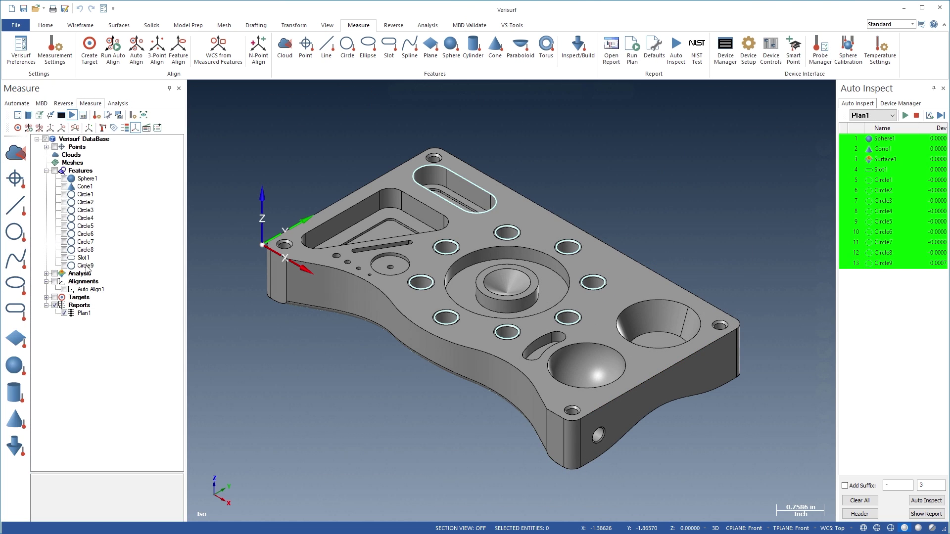
{"action": "double_click", "coordinate": [85, 265]}
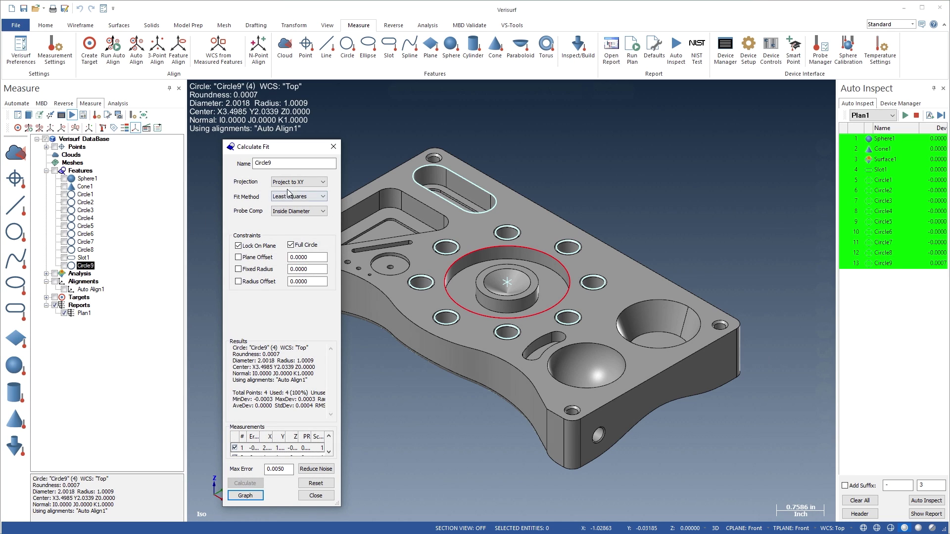
- Refit Circle9 using Minimum Zone with Project to XY, keeping Inside Diameter probe compensation
{"action": "left_click", "coordinate": [301, 182]}
{"action": "left_click", "coordinate": [301, 183]}
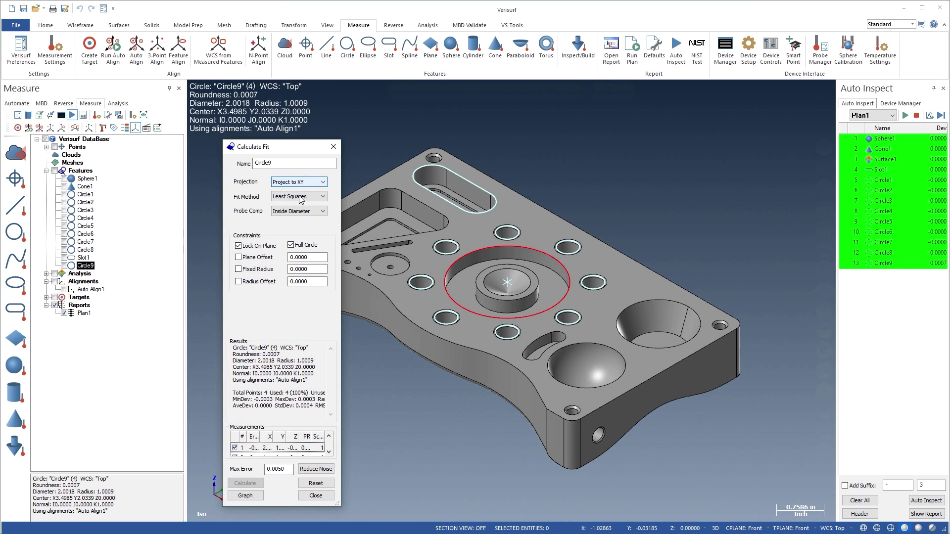
{"action": "left_click", "coordinate": [301, 197]}
{"action": "left_click", "coordinate": [299, 214]}
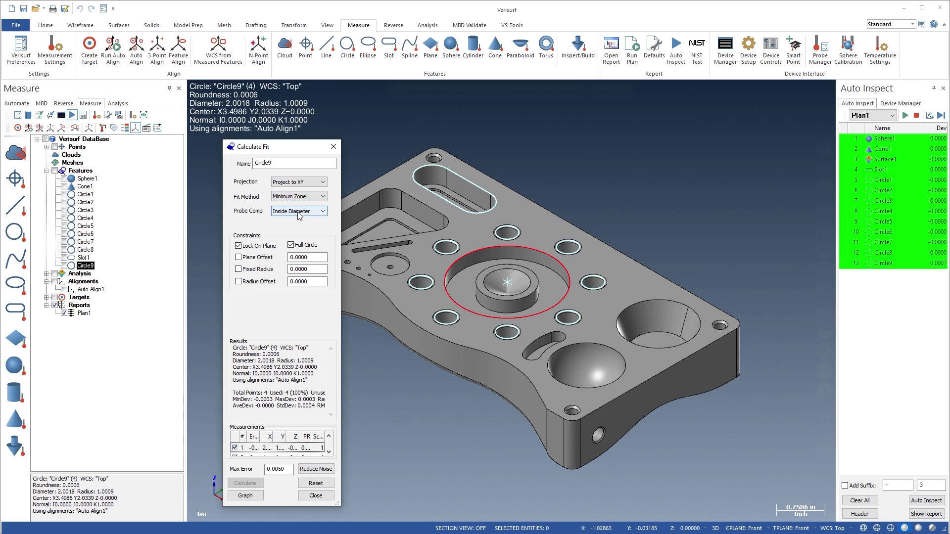
{"action": "left_click", "coordinate": [300, 212]}
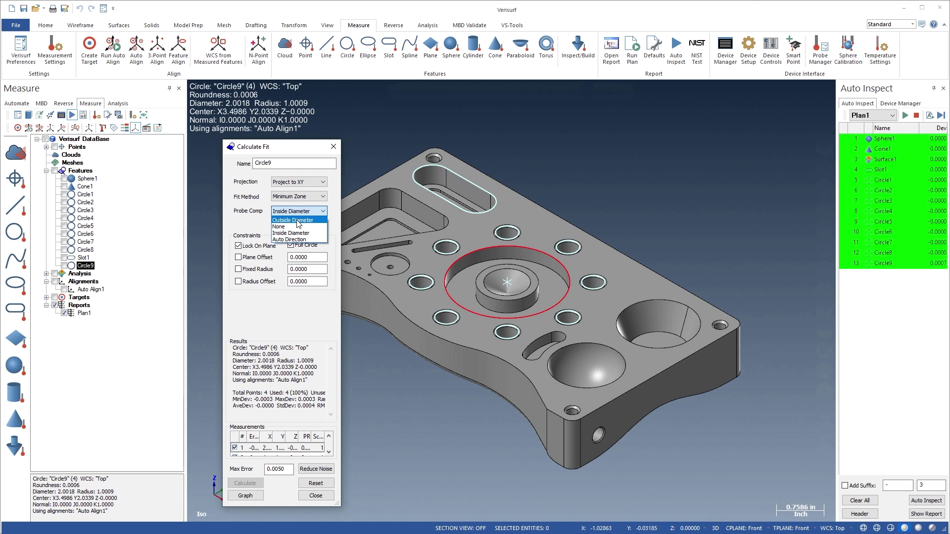
{"action": "left_click", "coordinate": [299, 220]}
{"action": "left_click", "coordinate": [303, 214]}
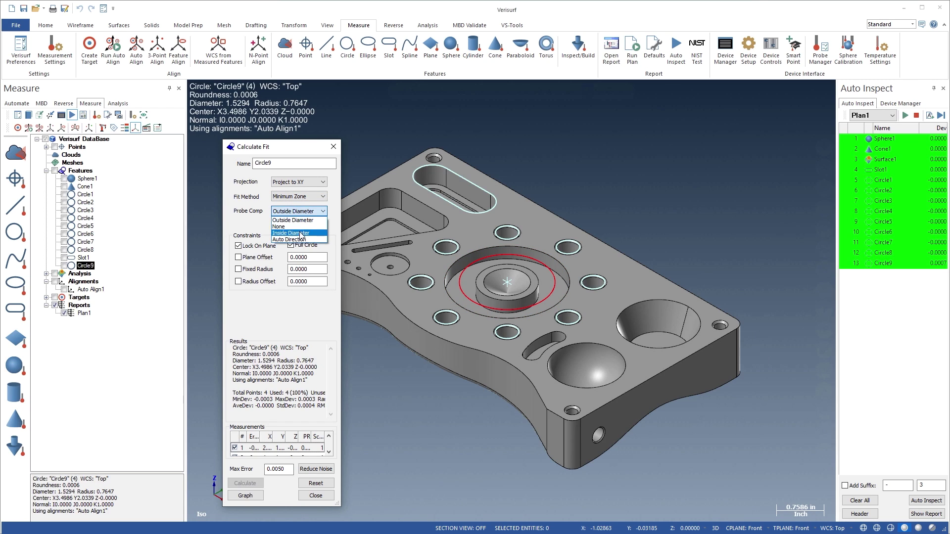
{"action": "left_click", "coordinate": [302, 236]}
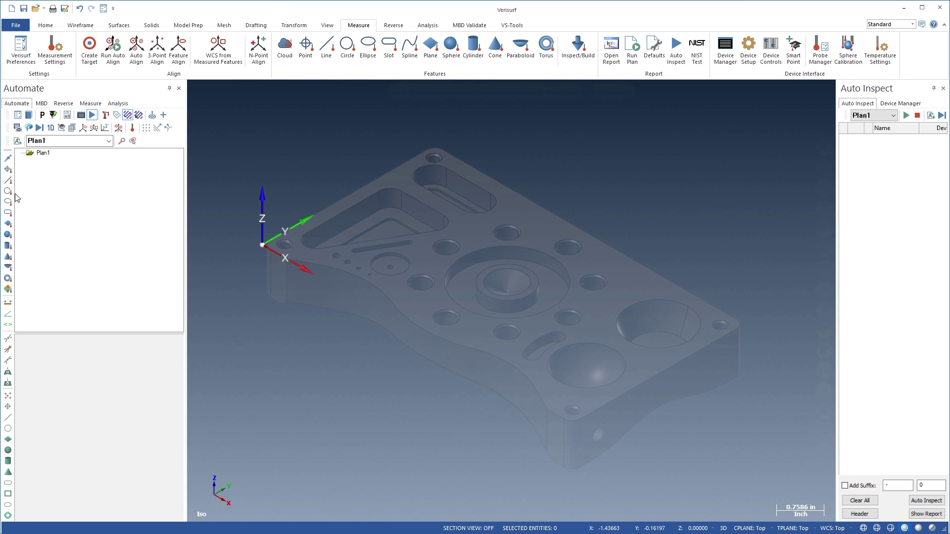
- Add four circles, a slot, a sphere, a cone and a cylinder to Plan1
{"action": "left_click", "coordinate": [8, 192]}
{"action": "left_click", "coordinate": [8, 191]}
{"action": "left_click", "coordinate": [8, 191]}
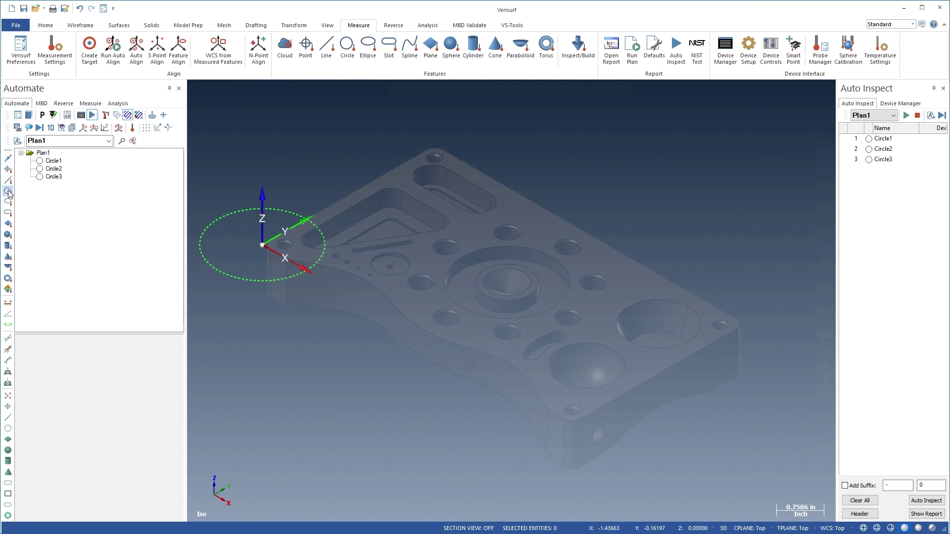
{"action": "left_click", "coordinate": [8, 191]}
{"action": "left_click", "coordinate": [8, 213]}
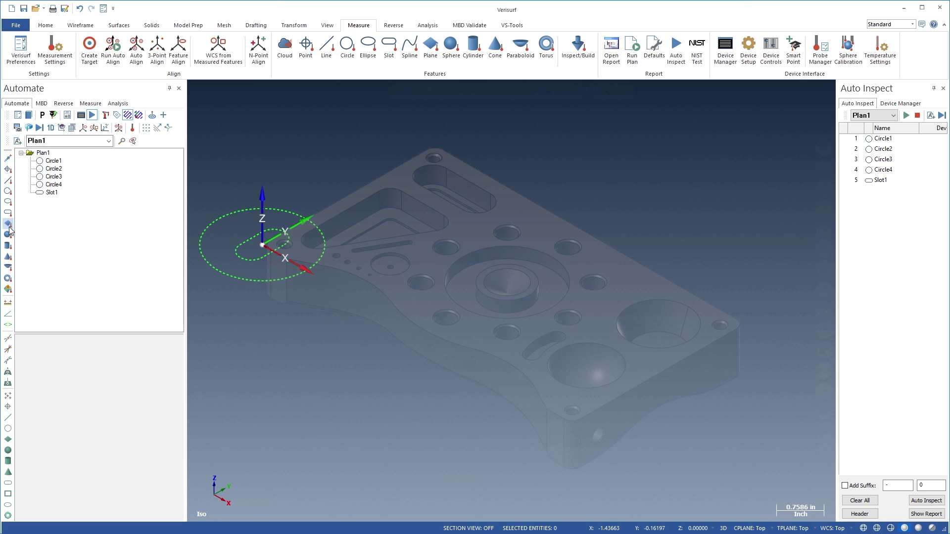
{"action": "left_click", "coordinate": [8, 234]}
{"action": "left_click", "coordinate": [8, 256]}
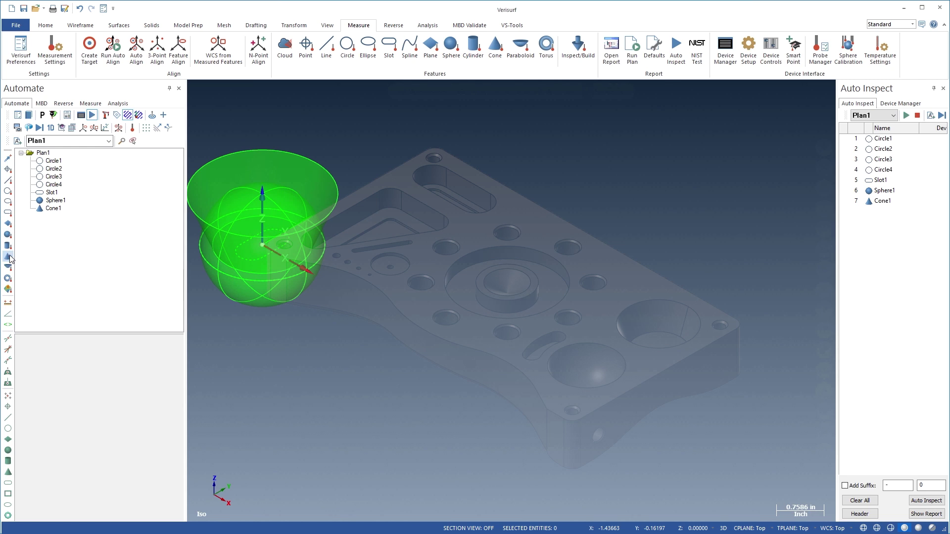
{"action": "left_click", "coordinate": [8, 245]}
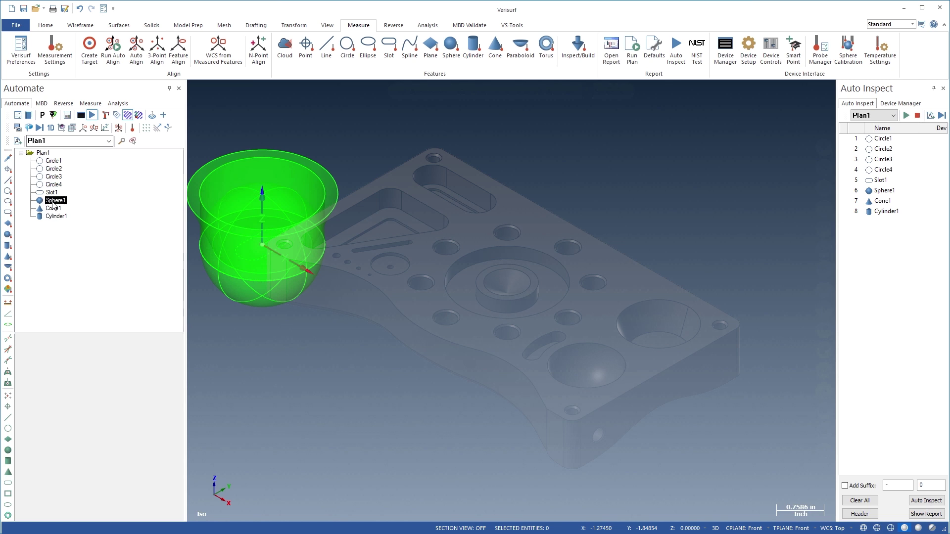
- Set Sphere1's nominals to X 6.025, Y 1.3 and radius 0.625
{"action": "left_click", "coordinate": [67, 480]}
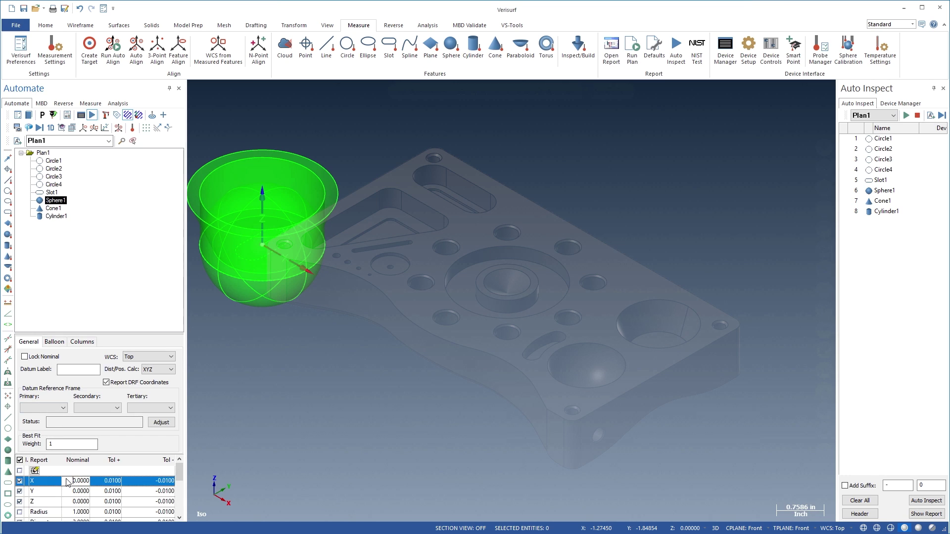
{"action": "type", "text": "6.025"}
{"action": "key", "text": "Return"}
{"action": "left_click", "coordinate": [64, 491]}
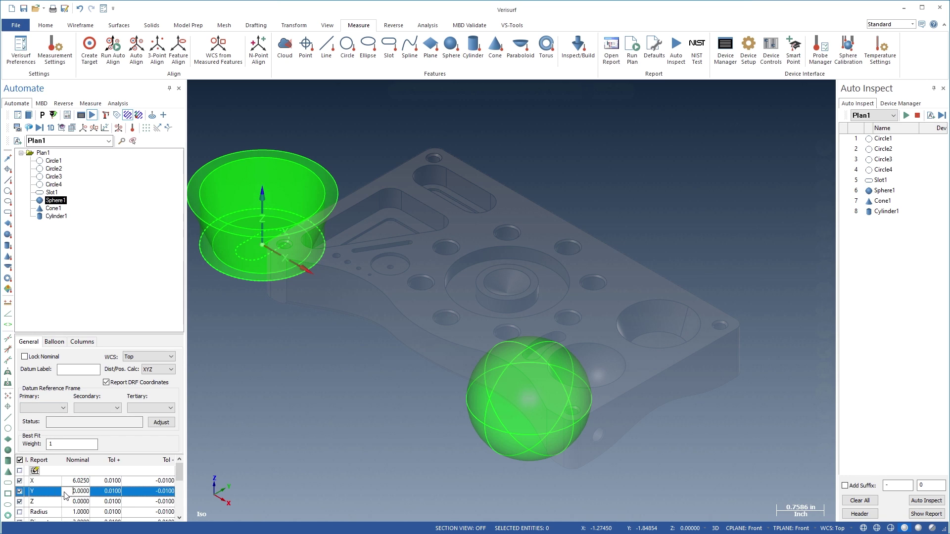
{"action": "key", "text": "Return"}
{"action": "left_click", "coordinate": [66, 512]}
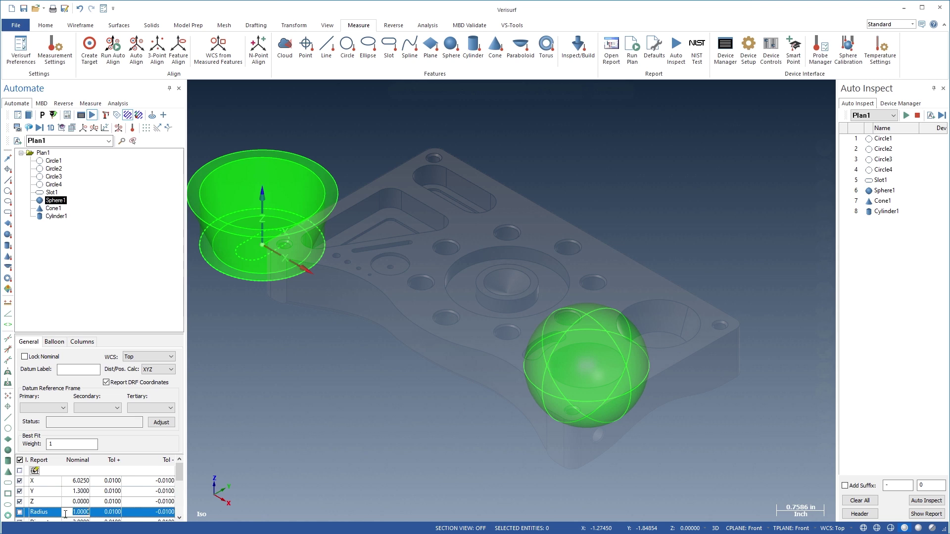
{"action": "type", "text": "0.625"}
{"action": "key", "text": "Return"}
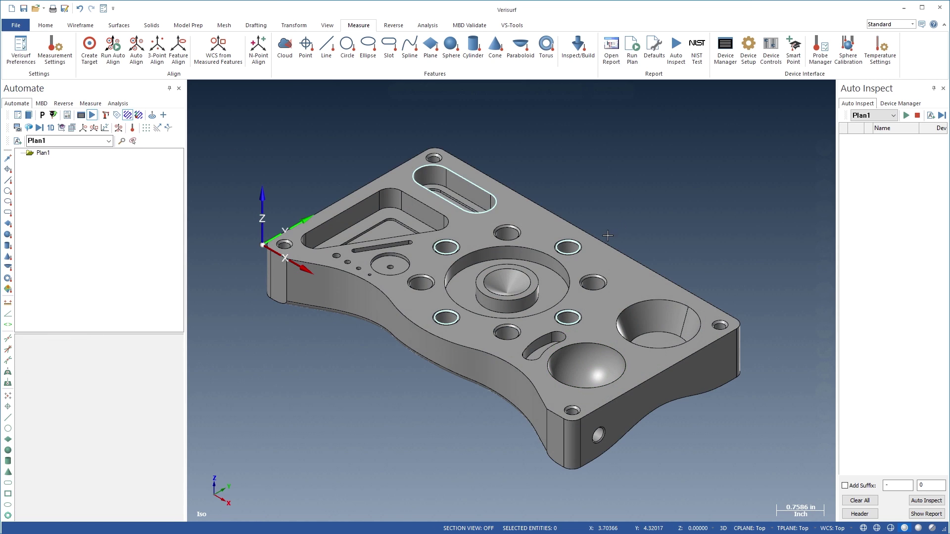
- Add the four holes, the spherical and conical pockets and the top slot to Plan1, then view their paths
{"action": "left_click", "coordinate": [567, 252]}
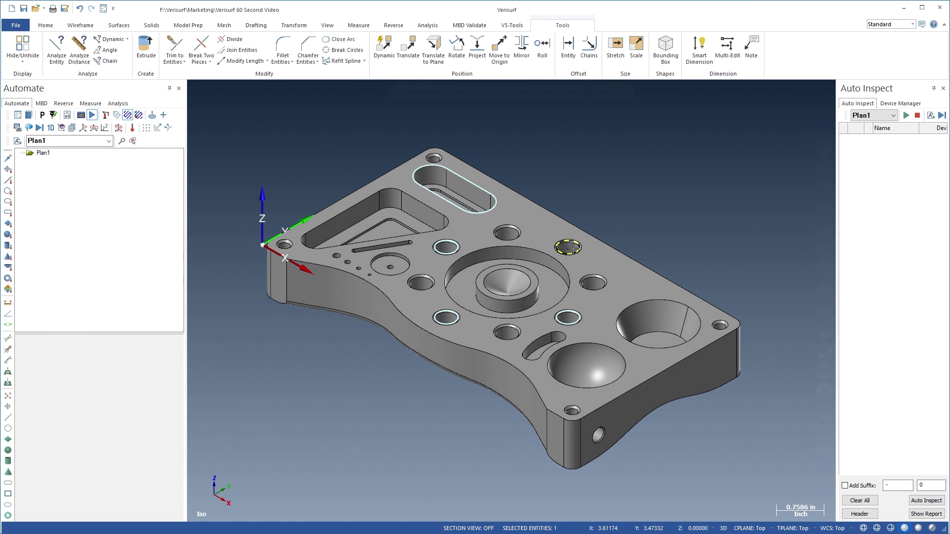
{"action": "left_click", "coordinate": [447, 253]}
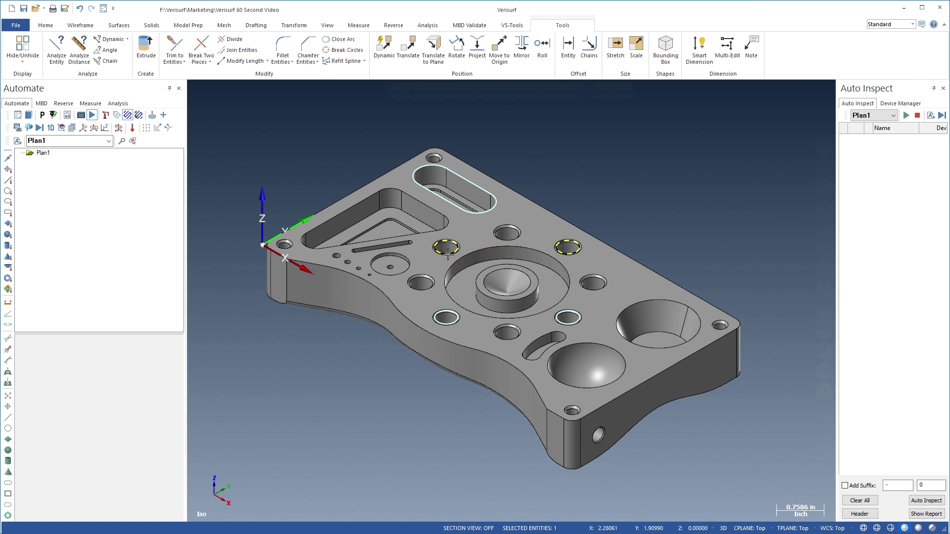
{"action": "left_click", "coordinate": [455, 317]}
{"action": "left_click", "coordinate": [554, 317]}
{"action": "left_click", "coordinate": [577, 352]}
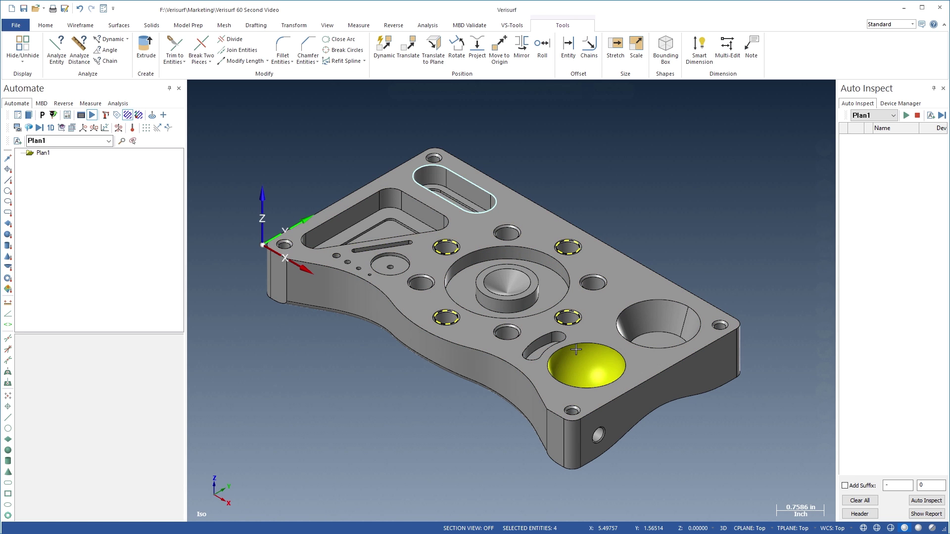
{"action": "left_click", "coordinate": [641, 326]}
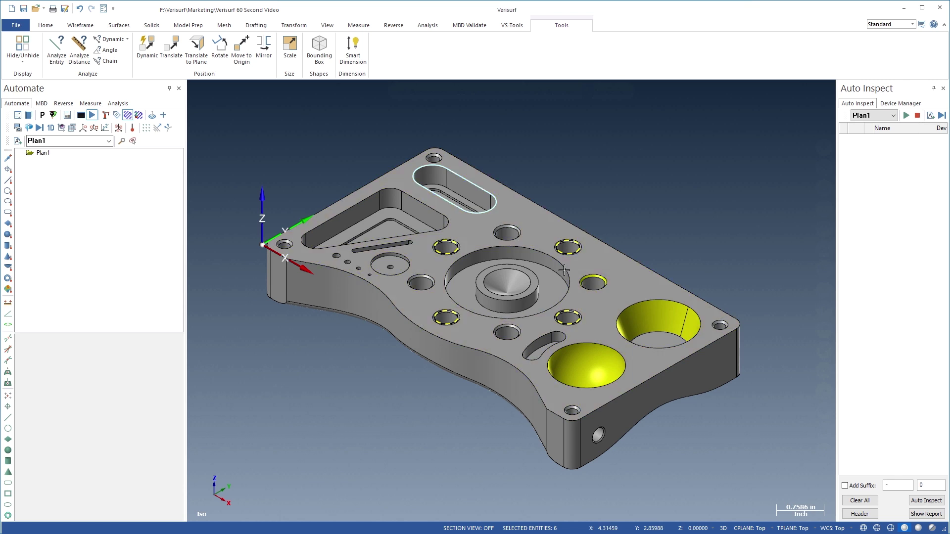
{"action": "left_click", "coordinate": [494, 208]}
{"action": "left_click", "coordinate": [163, 115]}
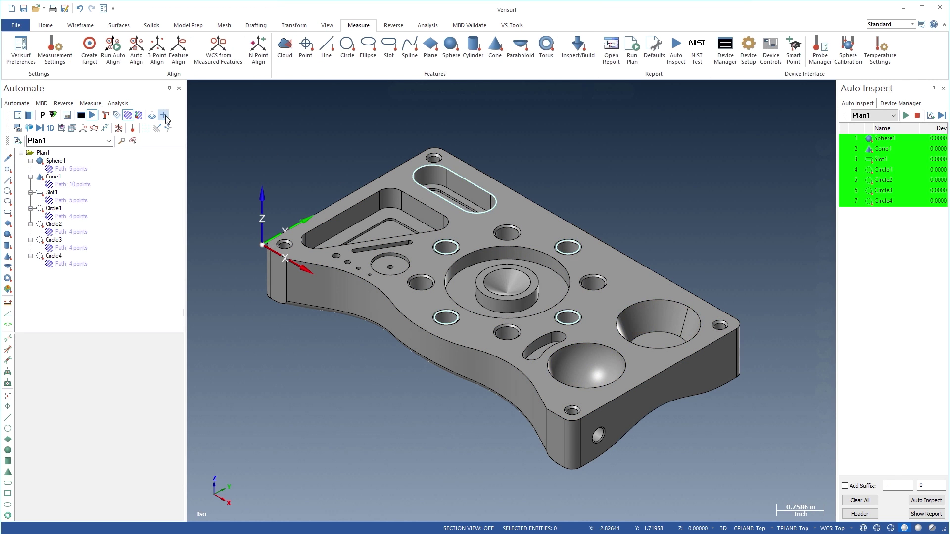
{"action": "left_click", "coordinate": [43, 153]}
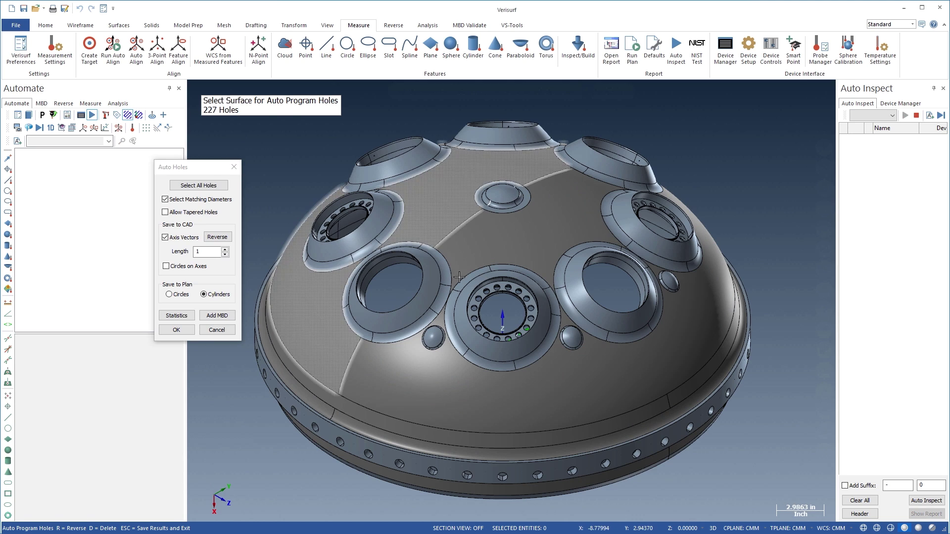
- Select all 0.394-diameter dome holes and save them to Plan1 as cylinders
{"action": "left_click", "coordinate": [496, 286]}
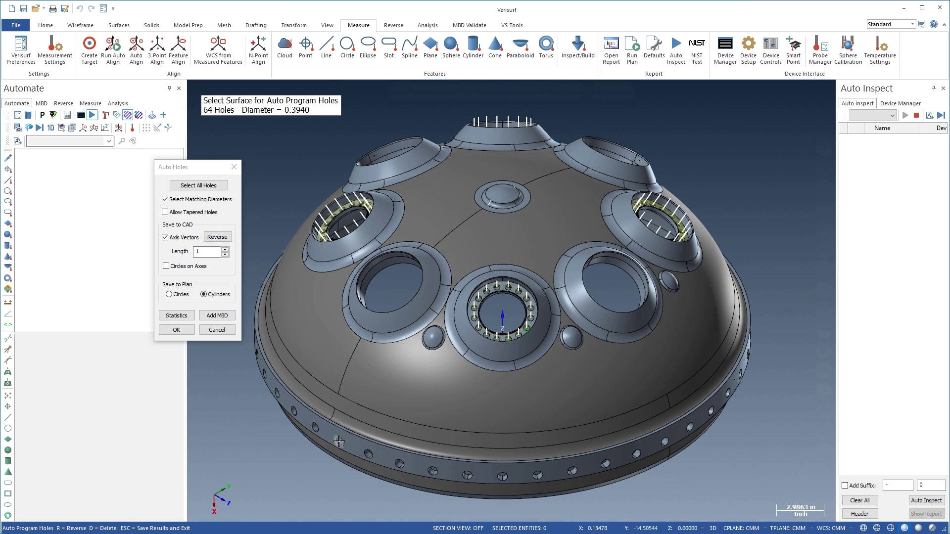
{"action": "left_click", "coordinate": [181, 330]}
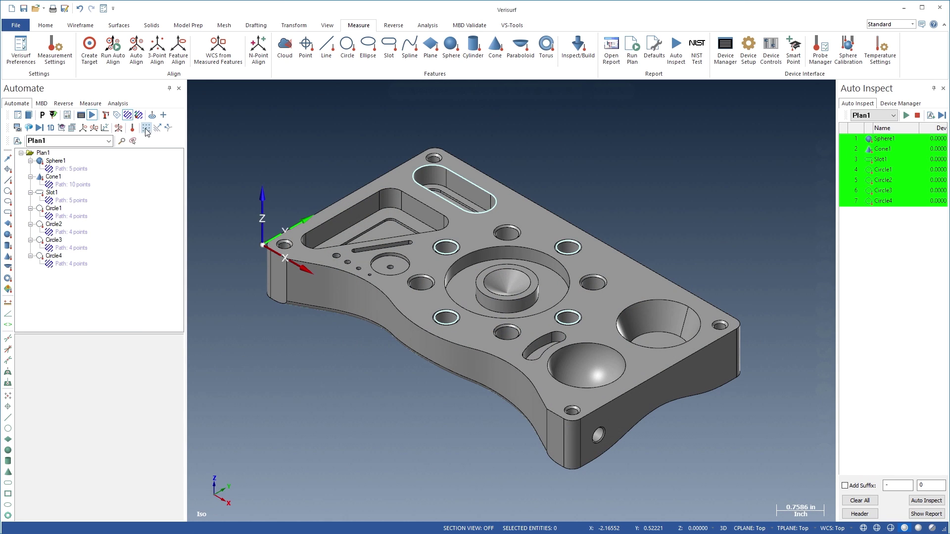
{"action": "left_click", "coordinate": [146, 128]}
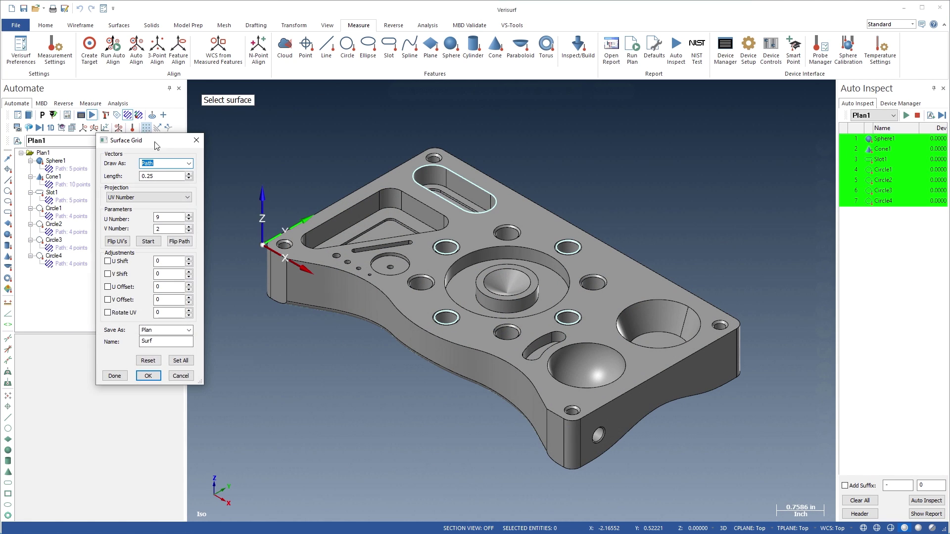
- Save Surf1, an 18-point grid on the curved side face, then preview a 9-by-9 top-face grid
{"action": "left_click", "coordinate": [301, 287]}
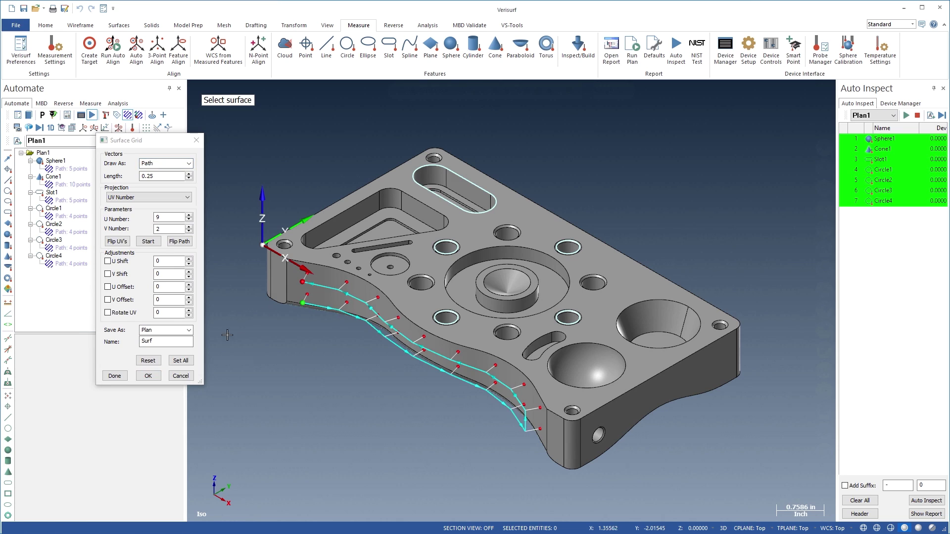
{"action": "left_click", "coordinate": [148, 376]}
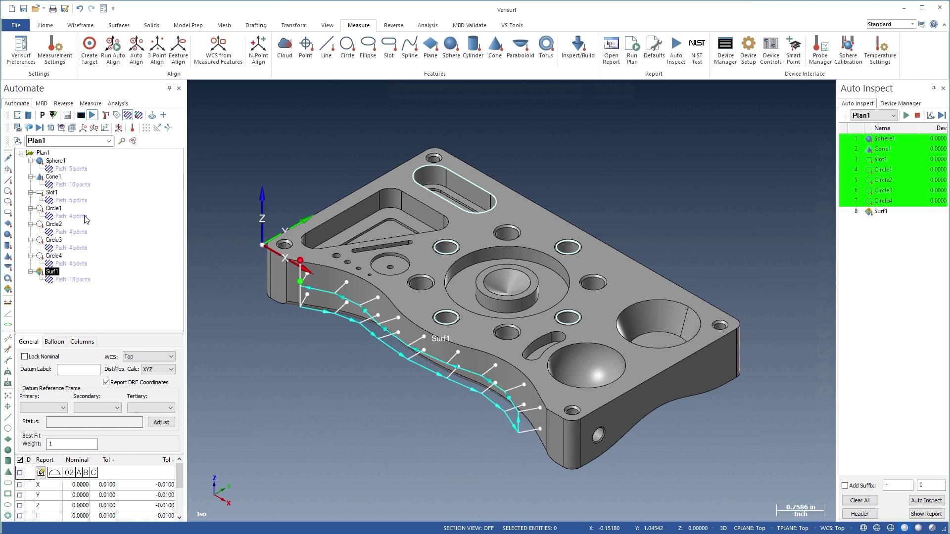
{"action": "left_click", "coordinate": [145, 128]}
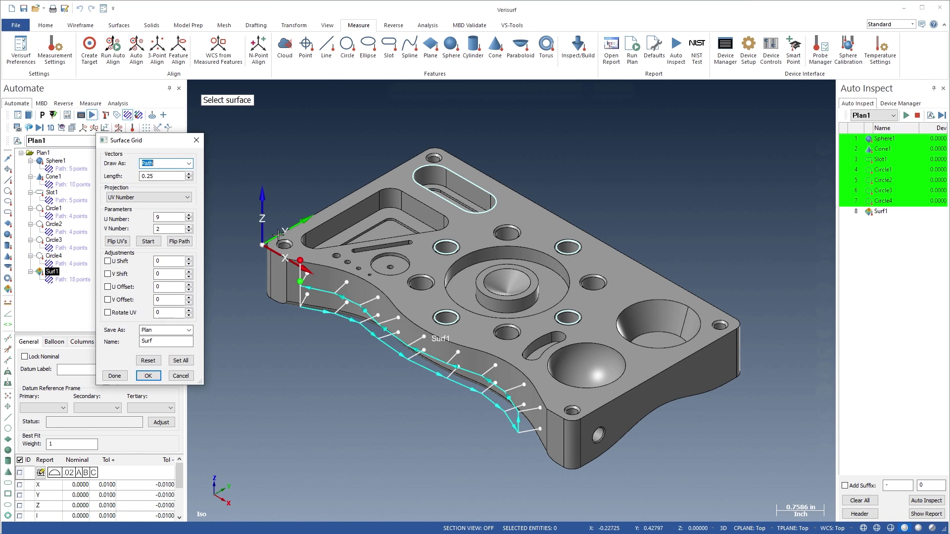
{"action": "left_click", "coordinate": [301, 255]}
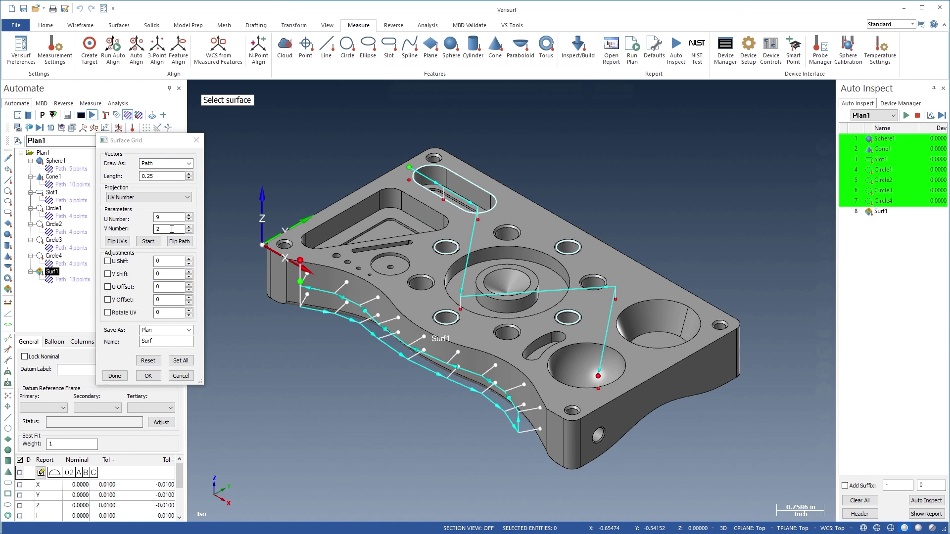
{"action": "type", "text": "9"}
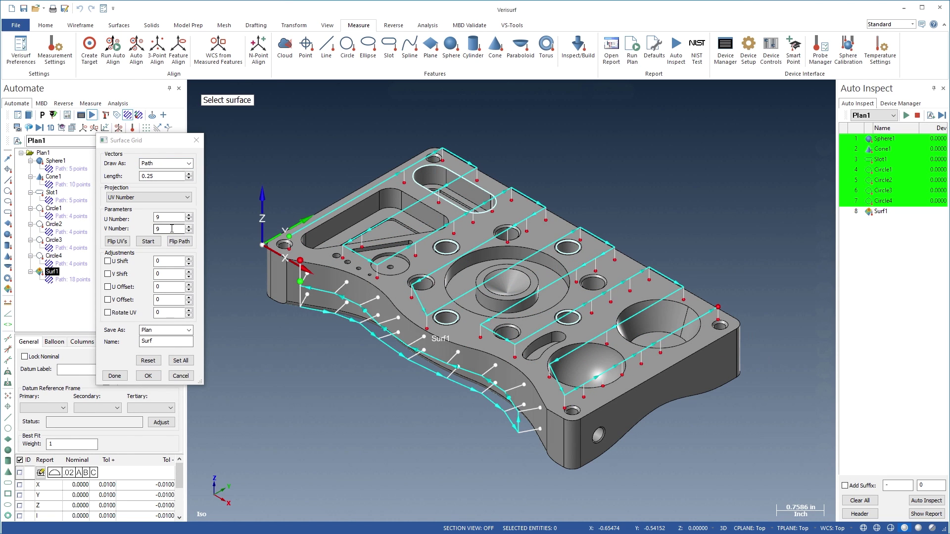
- Discard the top-face grid, trial three dynamic surface points with GoTos, then exit without keeping them
{"action": "left_click", "coordinate": [148, 376]}
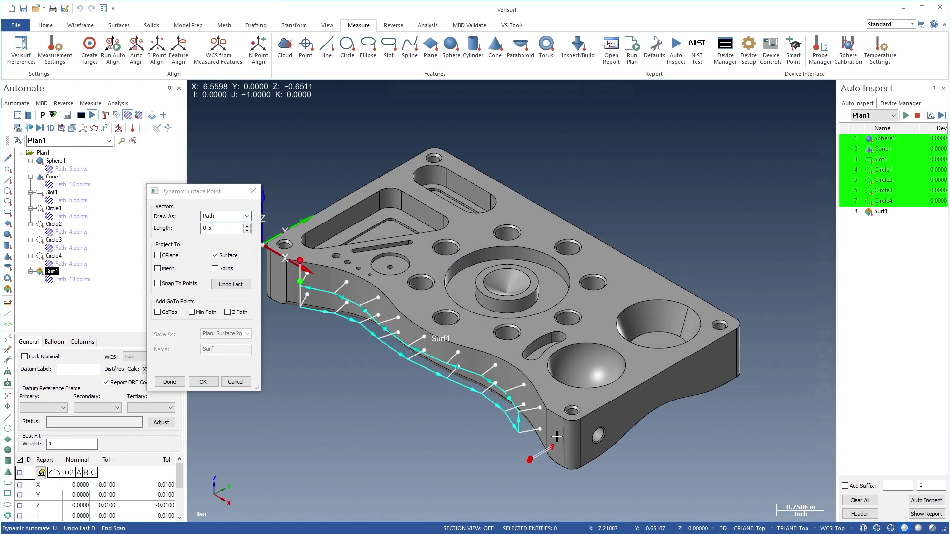
{"action": "left_click", "coordinate": [578, 398]}
{"action": "left_click", "coordinate": [636, 355]}
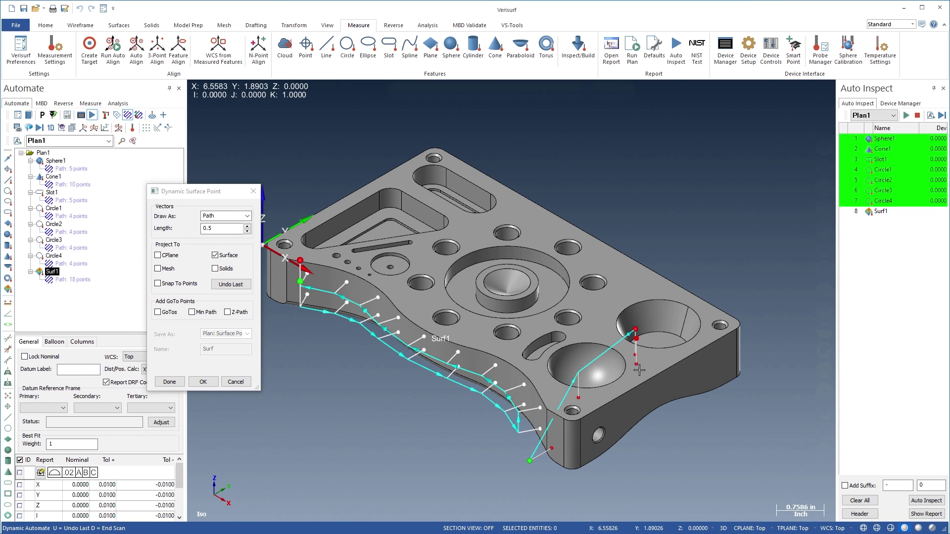
{"action": "left_click", "coordinate": [654, 397]}
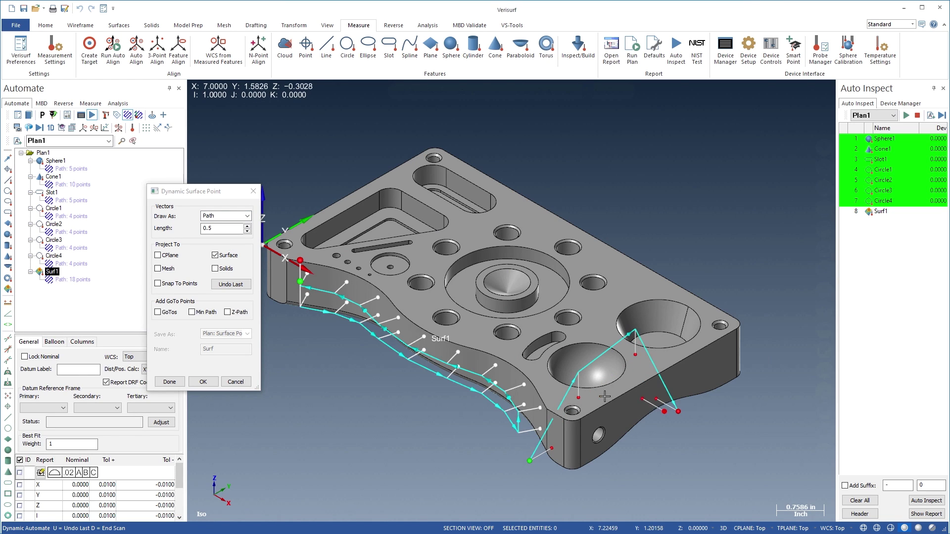
{"action": "left_click", "coordinate": [159, 313]}
{"action": "key", "text": "Return"}
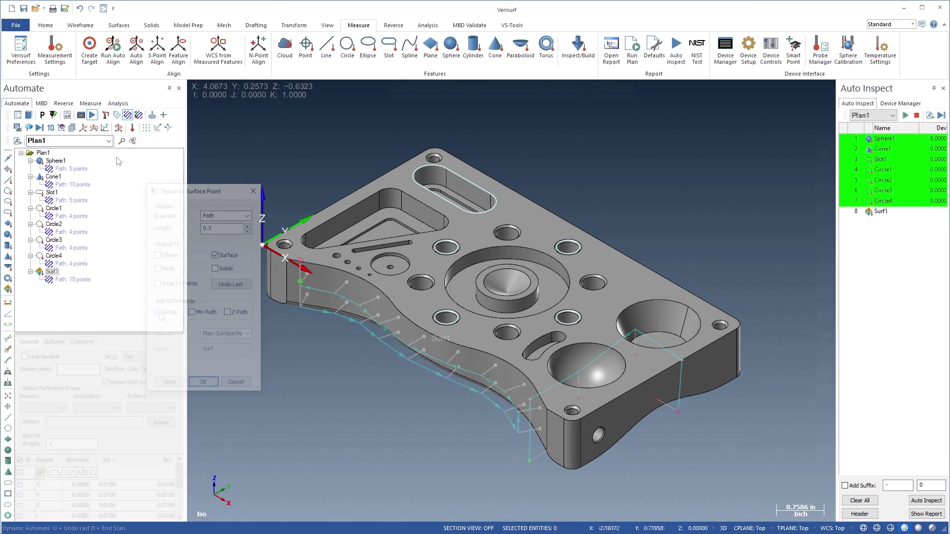
{"action": "left_click", "coordinate": [48, 155]}
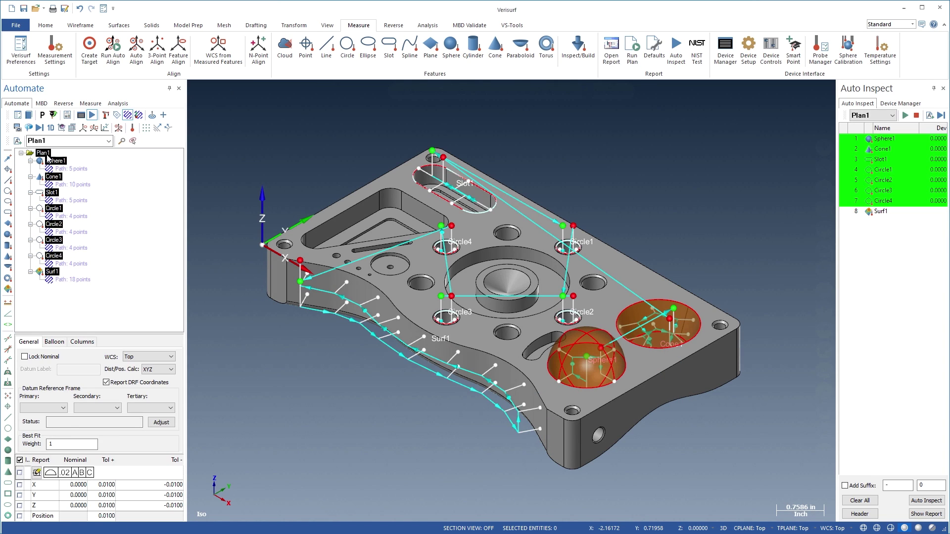
- Select Circle1 through Circle4 for probe path regeneration
{"action": "left_click", "coordinate": [70, 208]}
{"action": "left_click", "coordinate": [54, 256], "text": "shift"}
{"action": "right_click", "coordinate": [56, 257]}
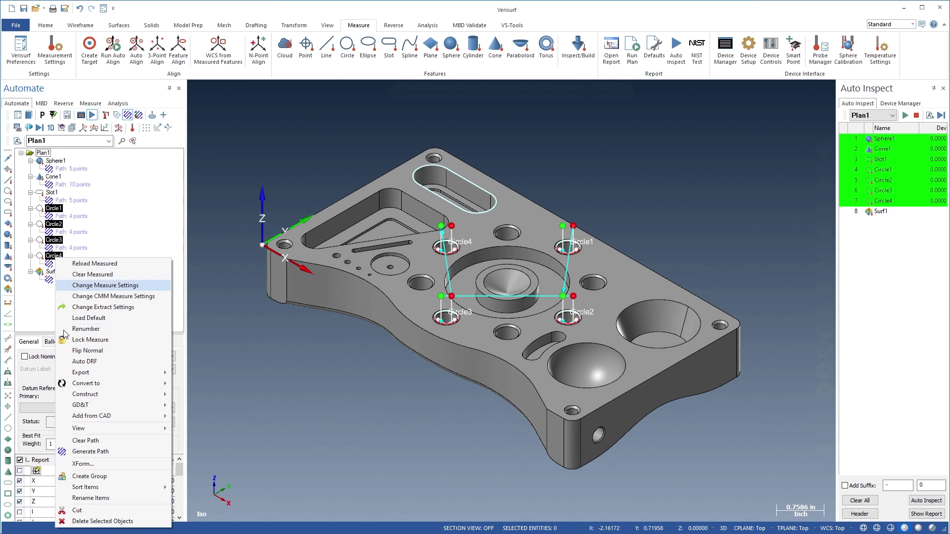
{"action": "left_click", "coordinate": [91, 451]}
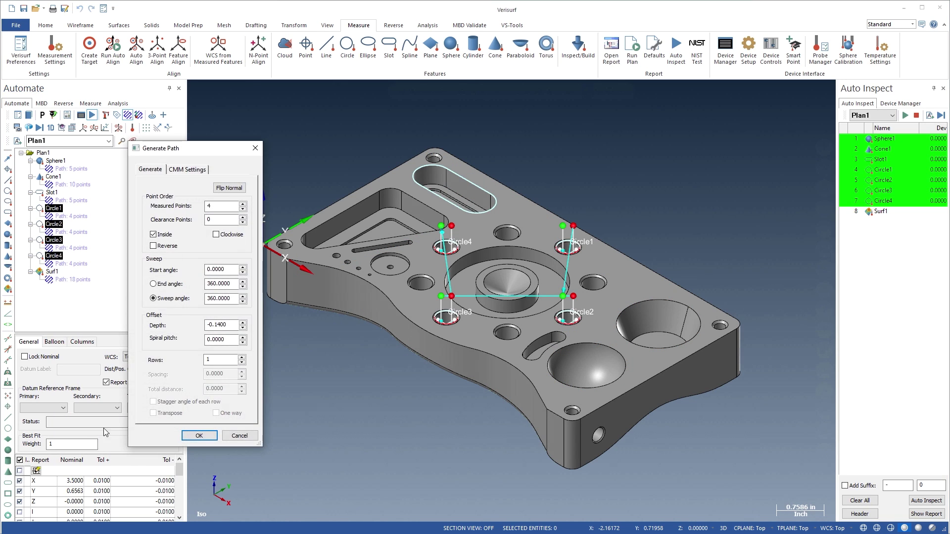
- Regenerate the circle paths inside the holes with 5 points, -0.09 depth and 0.9 entry/exit distances
{"action": "left_click", "coordinate": [229, 189]}
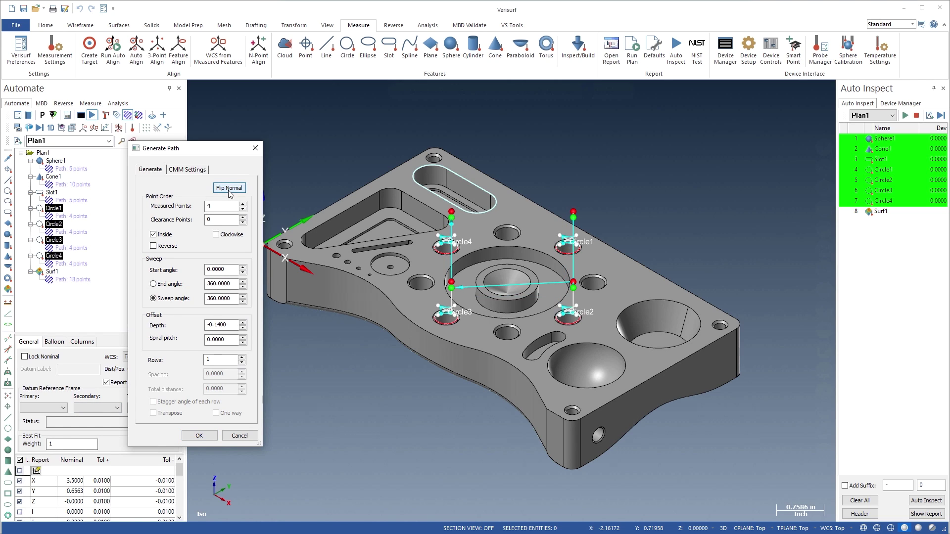
{"action": "left_click", "coordinate": [168, 235]}
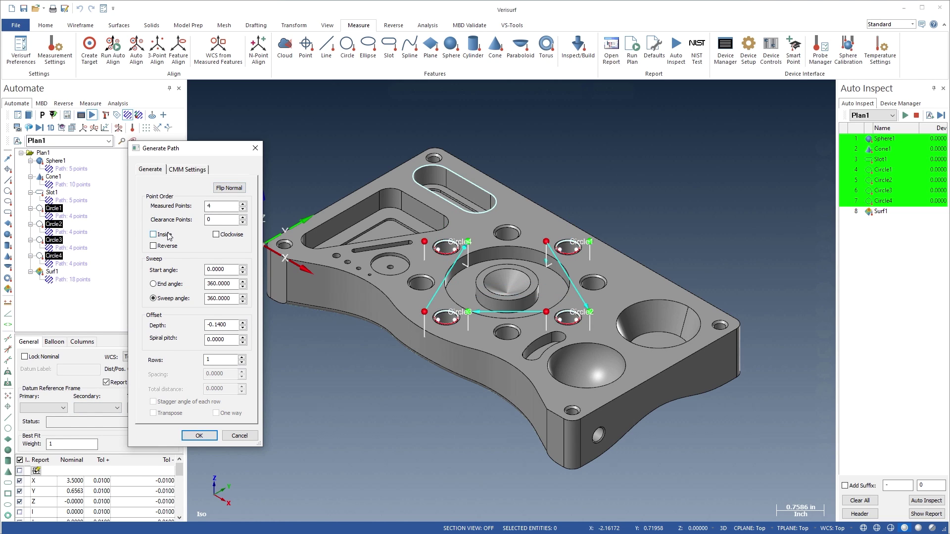
{"action": "left_click", "coordinate": [169, 236]}
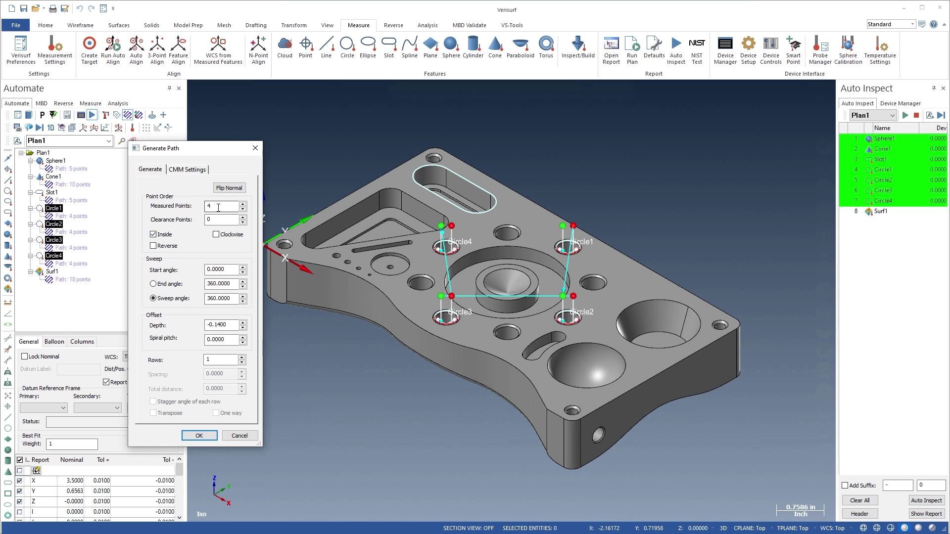
{"action": "scroll", "coordinate": [218, 208], "scroll_direction": "up", "scroll_amount": 1}
{"action": "scroll", "coordinate": [223, 325], "scroll_direction": "up", "scroll_amount": 5}
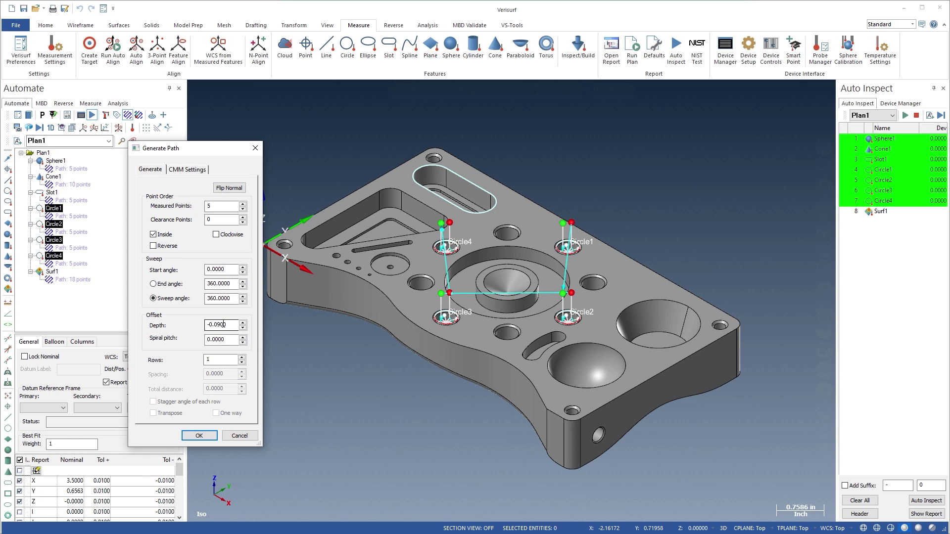
{"action": "left_click", "coordinate": [186, 170]}
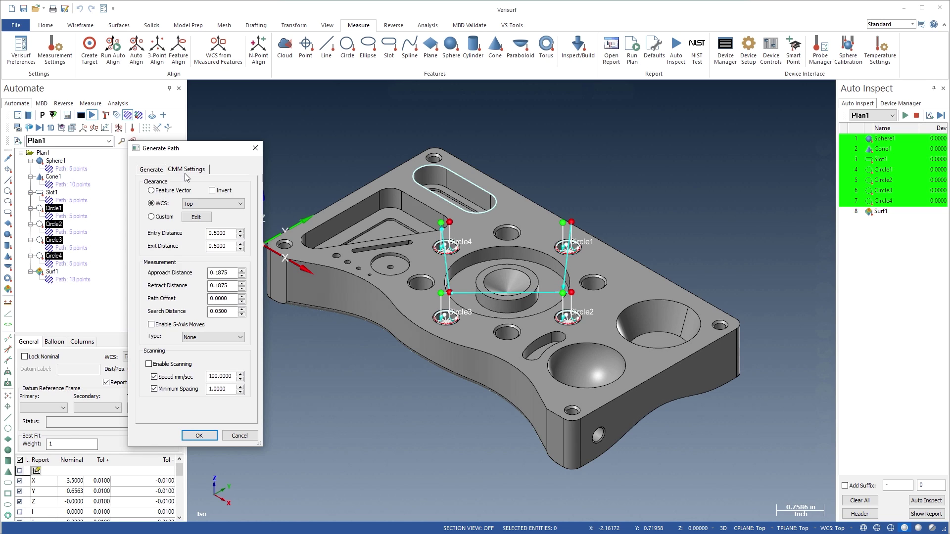
{"action": "scroll", "coordinate": [220, 233], "scroll_direction": "up", "scroll_amount": 4}
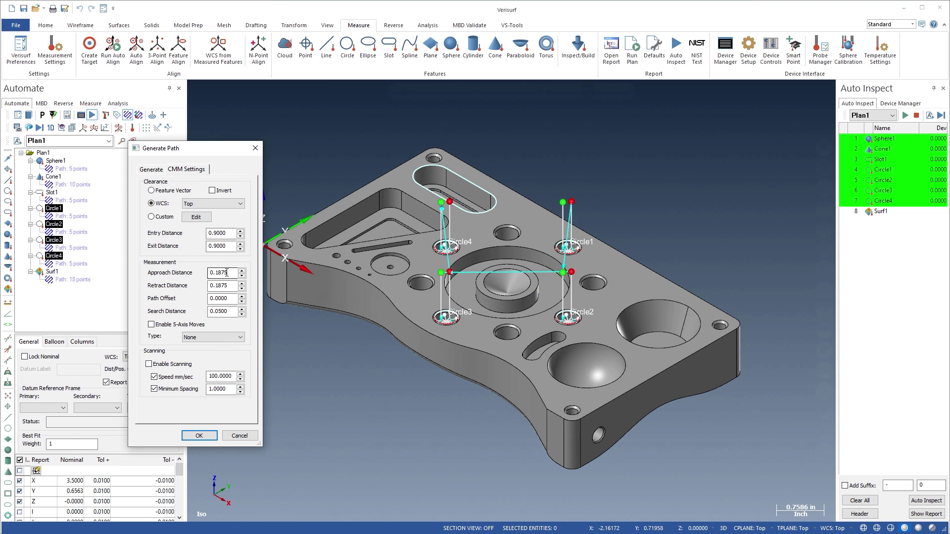
{"action": "scroll", "coordinate": [226, 273], "scroll_direction": "down", "scroll_amount": 3}
{"action": "key", "text": "Return"}
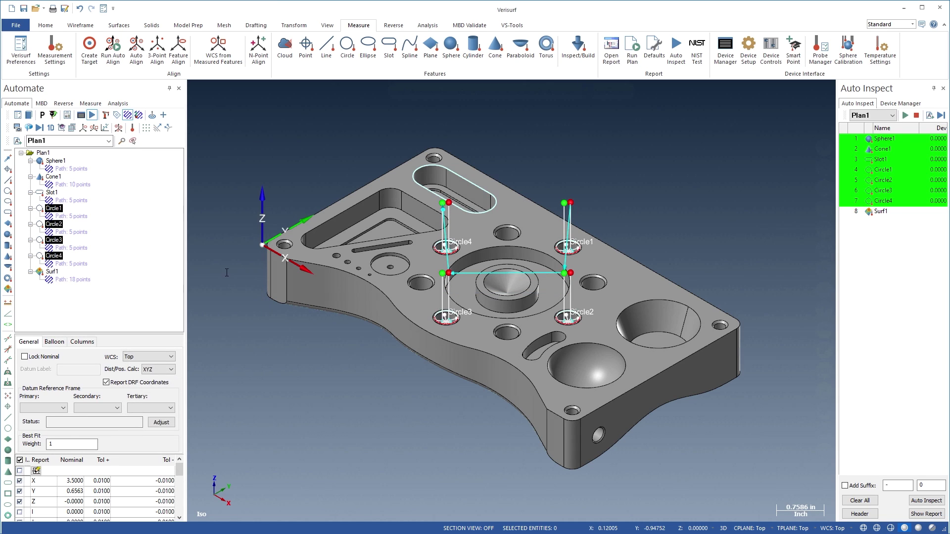
{"action": "right_click", "coordinate": [83, 280]}
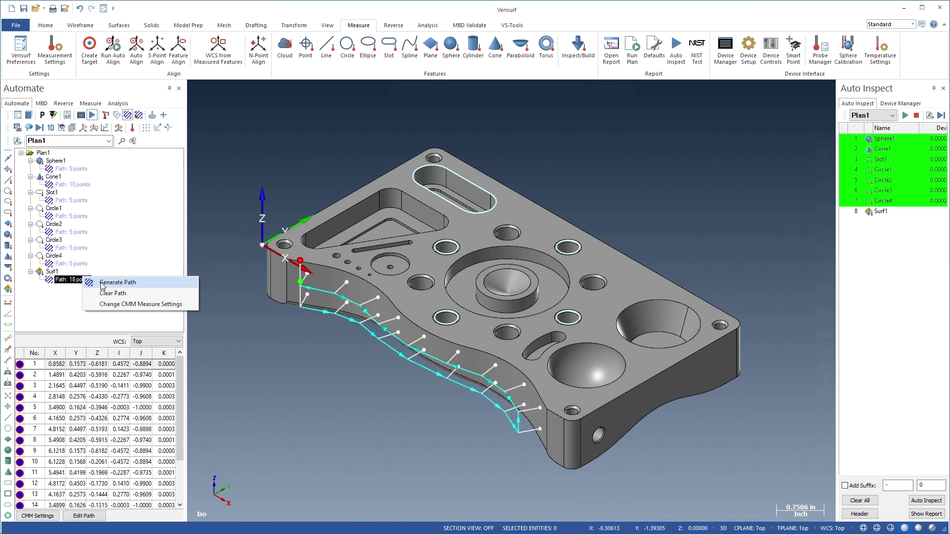
- Regenerate Surf1's path with U Number 9 (18 points), move type None and scanning toggled
{"action": "left_click", "coordinate": [101, 284]}
{"action": "scroll", "coordinate": [241, 238], "scroll_direction": "up", "scroll_amount": 3}
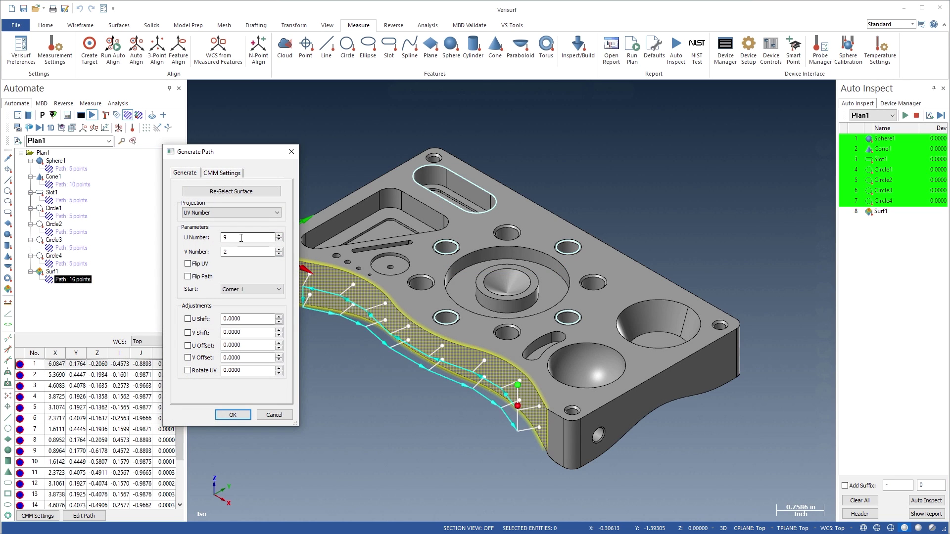
{"action": "left_click", "coordinate": [221, 172]}
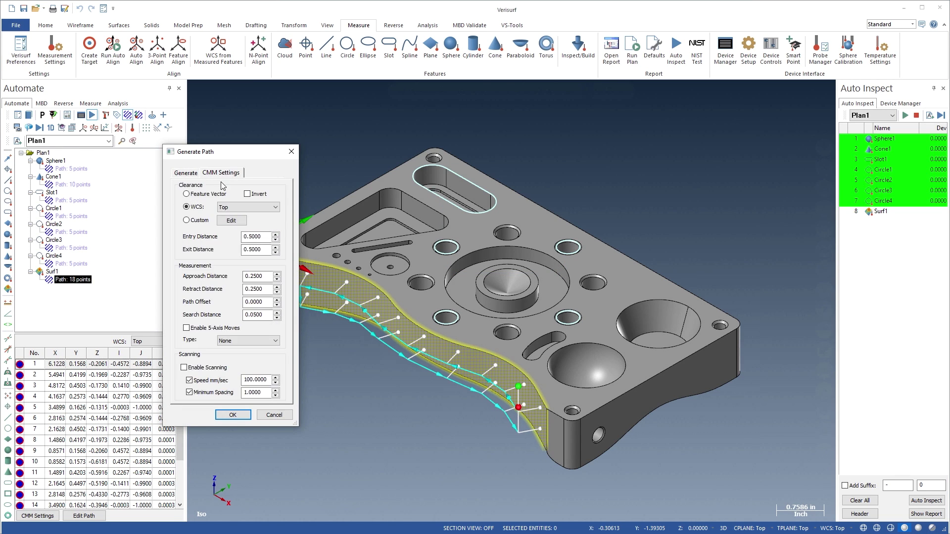
{"action": "left_click", "coordinate": [221, 341]}
{"action": "left_click", "coordinate": [224, 349]}
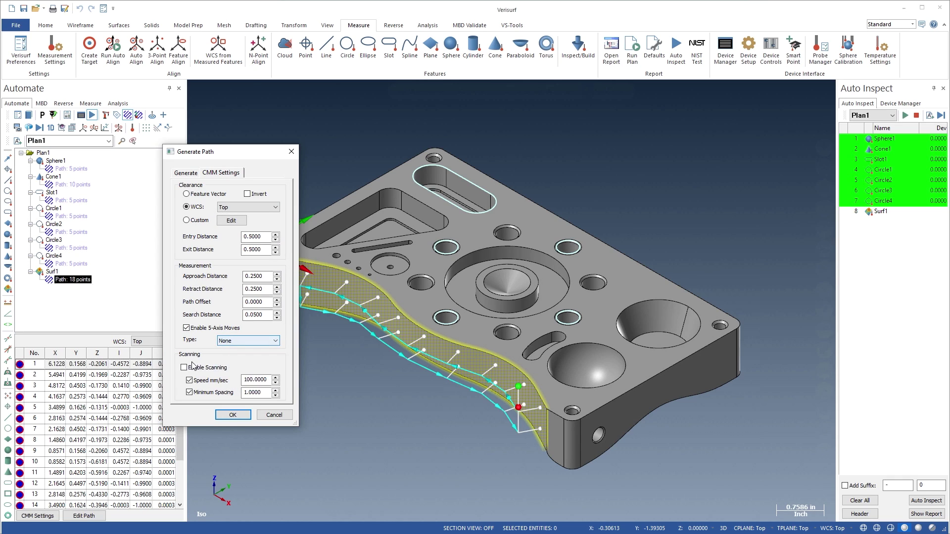
{"action": "left_click", "coordinate": [184, 368]}
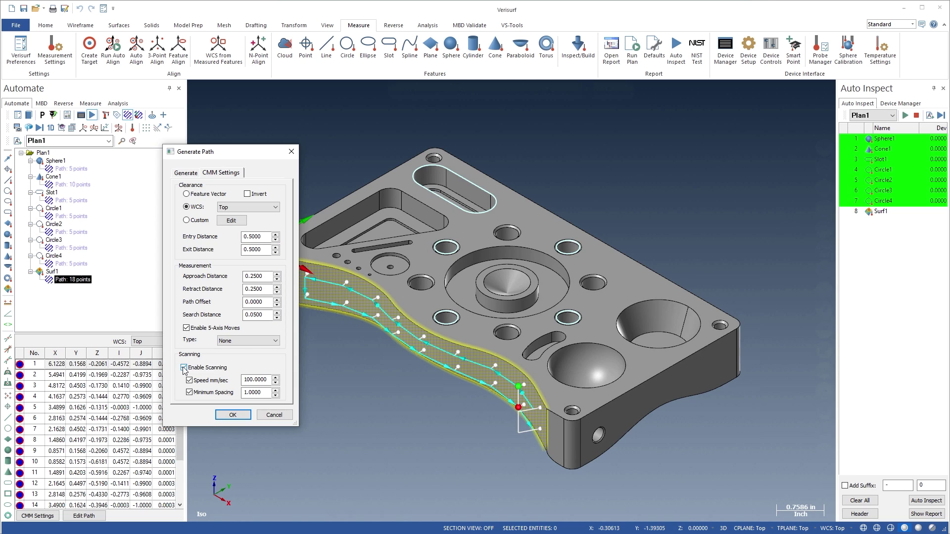
{"action": "key", "text": "Return"}
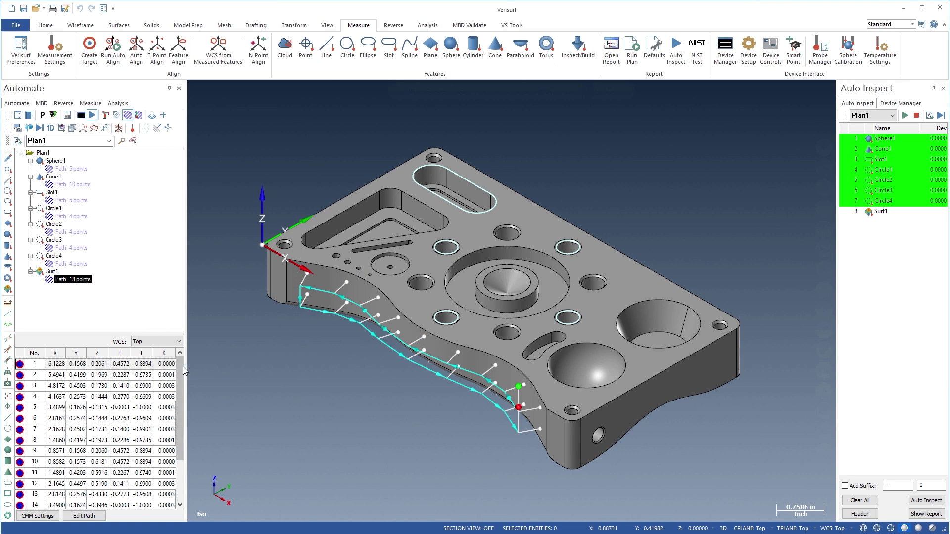
- Place thickness measurements on the part, pocket wall and slot wall, adding Thickness1–4 and Plane1
{"action": "left_click", "coordinate": [157, 128]}
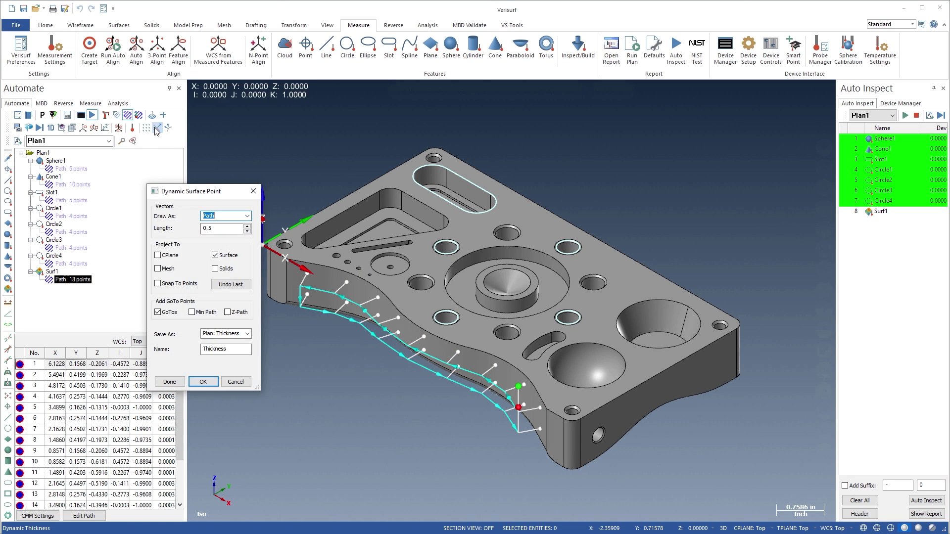
{"action": "left_click", "coordinate": [329, 230]}
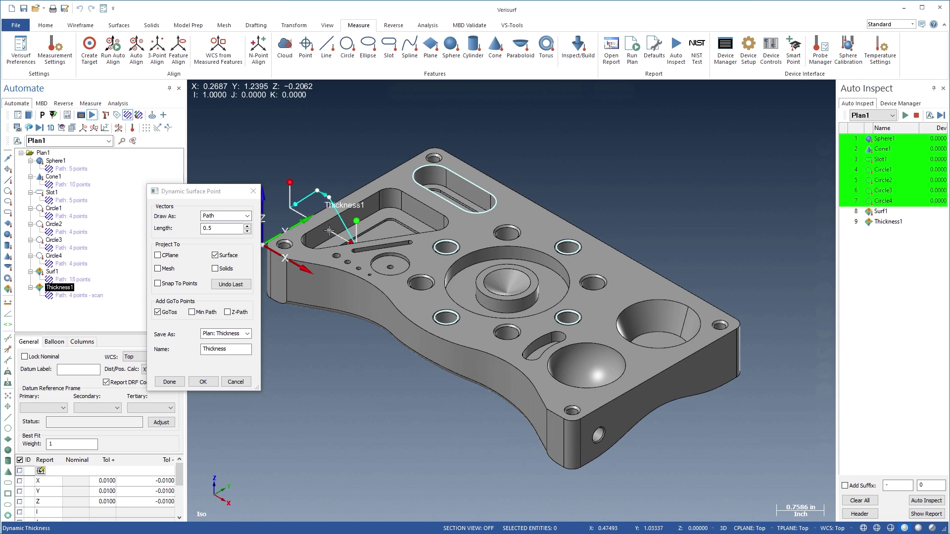
{"action": "left_click", "coordinate": [365, 208]}
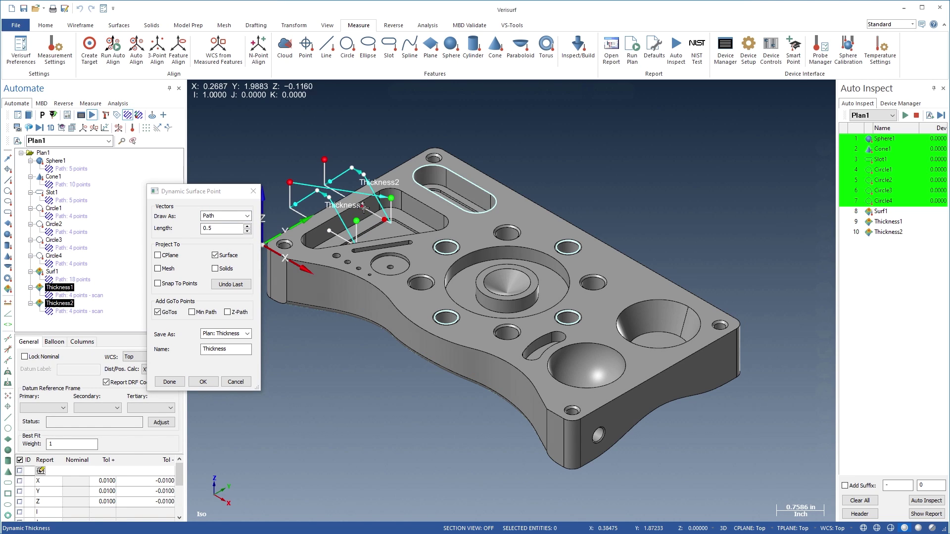
{"action": "left_click", "coordinate": [455, 186]}
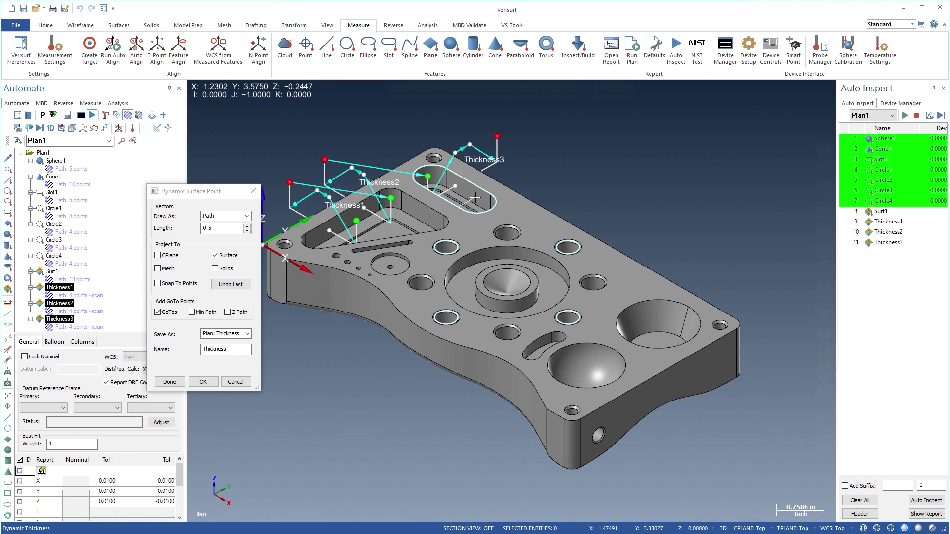
{"action": "left_click", "coordinate": [475, 198]}
{"action": "key", "text": "Return"}
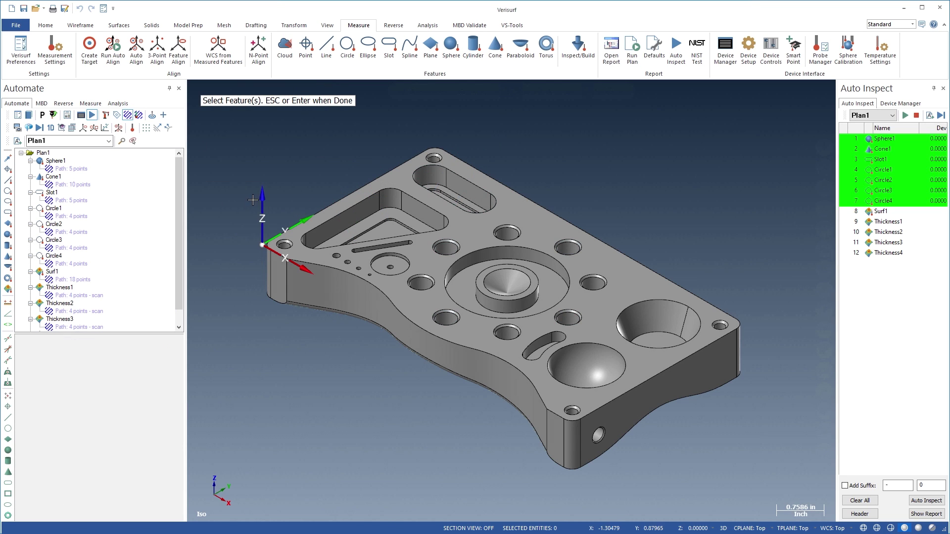
{"action": "left_click", "coordinate": [295, 250]}
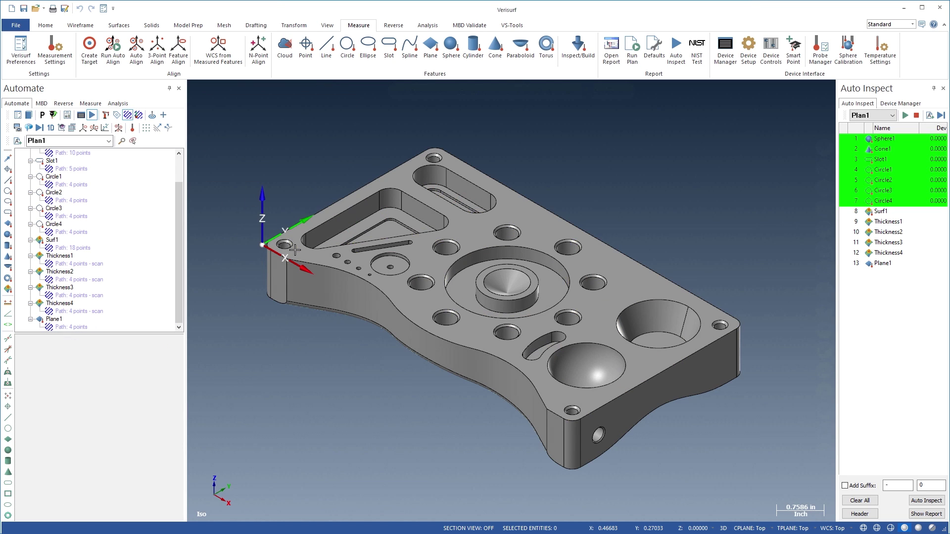
- With Plane1 selected, lay surface points weaving around the central boss and holes on the top face
{"action": "left_click", "coordinate": [53, 319]}
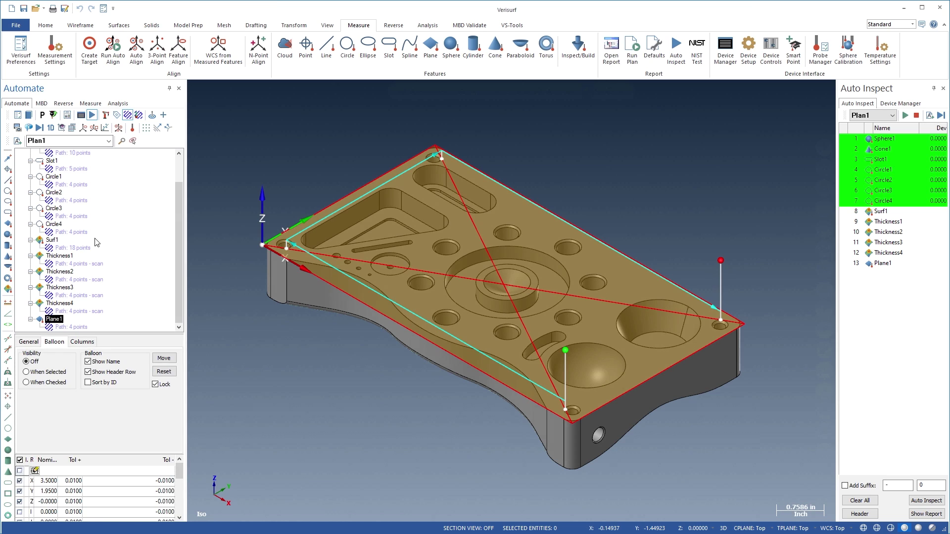
{"action": "left_click", "coordinate": [157, 128]}
{"action": "left_click", "coordinate": [579, 302]}
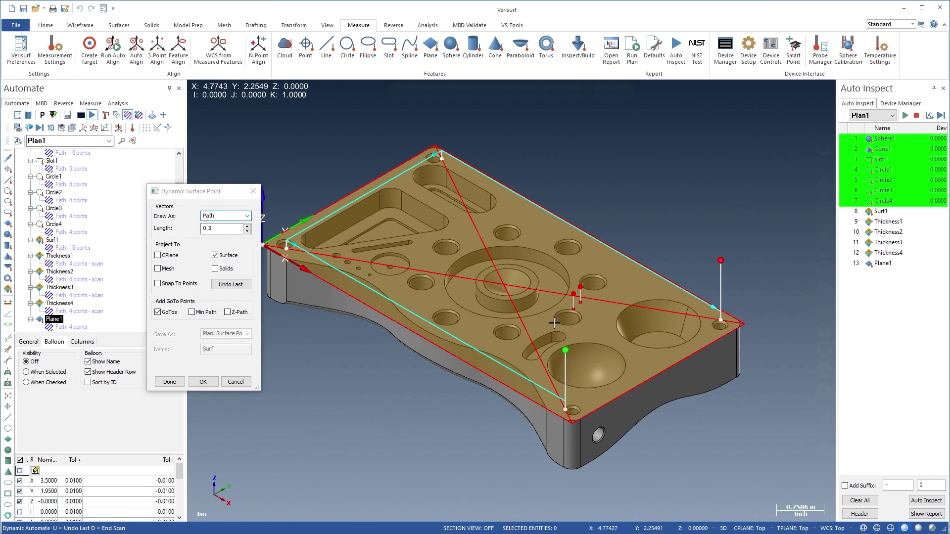
{"action": "left_click", "coordinate": [539, 326]}
{"action": "left_click", "coordinate": [475, 326]}
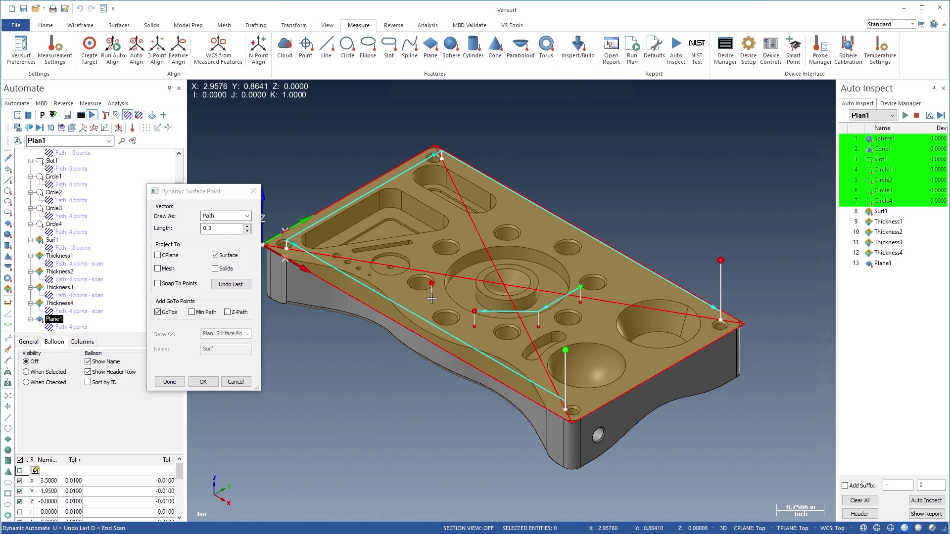
{"action": "left_click", "coordinate": [428, 257]}
{"action": "left_click", "coordinate": [472, 233]}
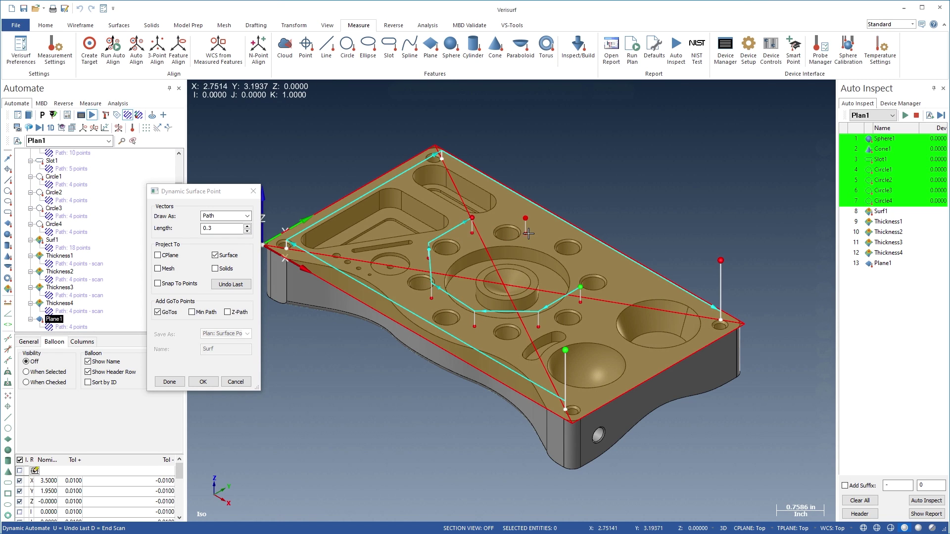
{"action": "left_click", "coordinate": [531, 232]}
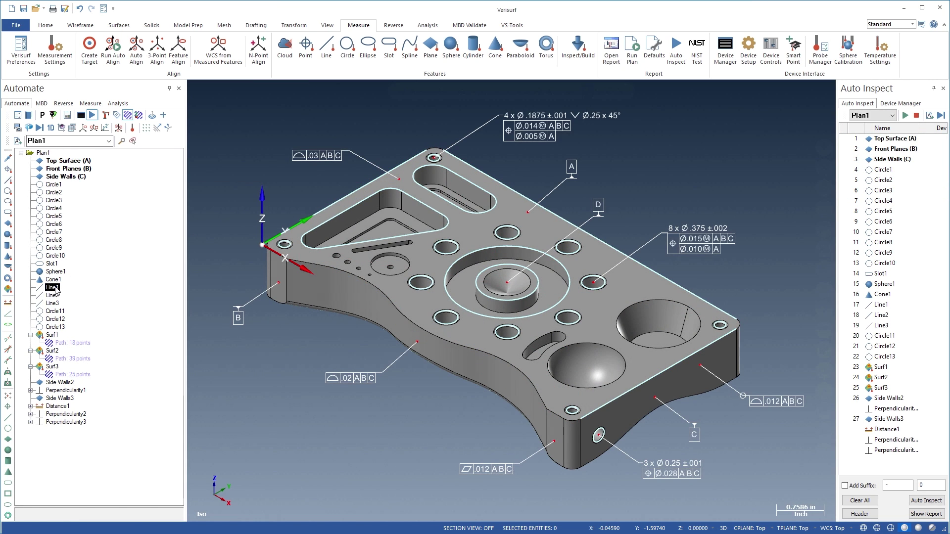
- Construct the angle and the intersection point between Line1 and Line2
{"action": "left_click", "coordinate": [52, 295], "text": "ctrl"}
{"action": "left_click", "coordinate": [11, 313]}
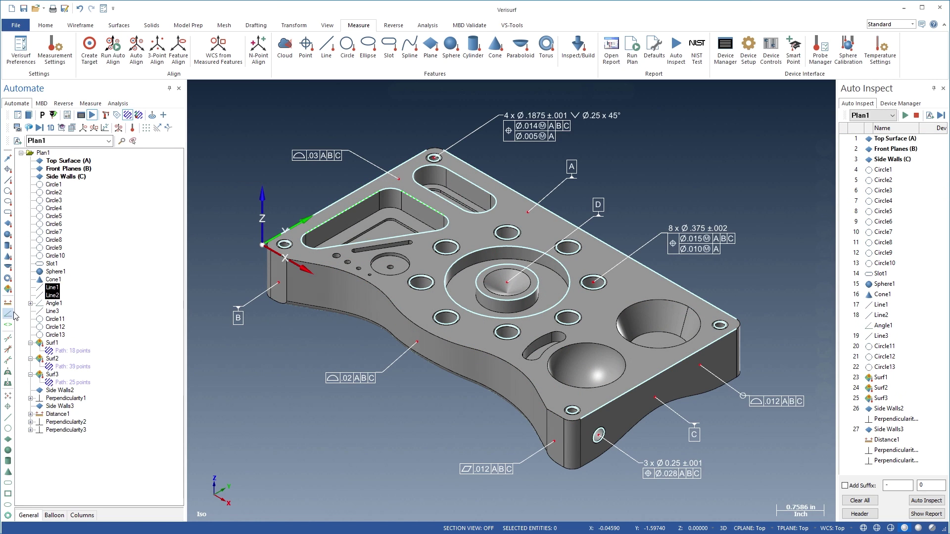
{"action": "left_click", "coordinate": [7, 338]}
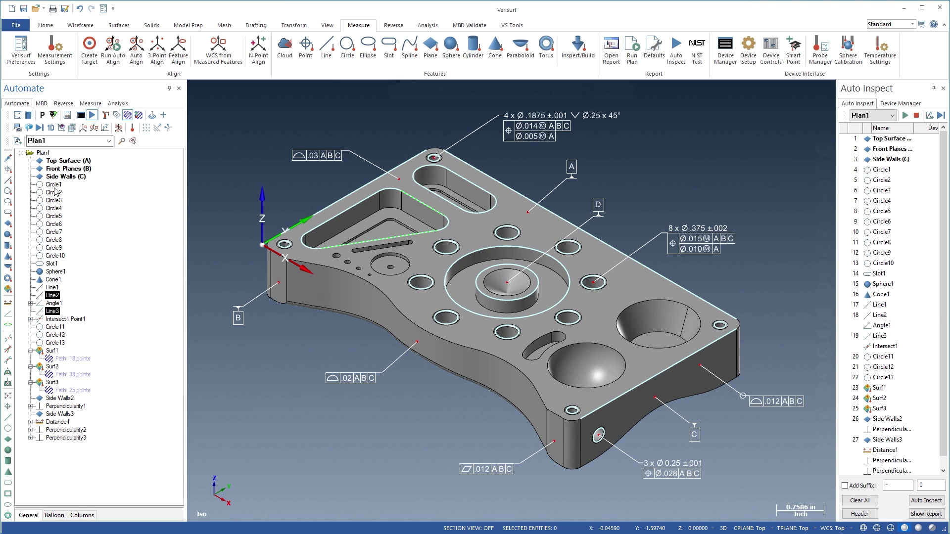
- Build bolt circle Circle14 from Circle1–Circle8 and add a position tolerance to it
{"action": "left_click", "coordinate": [53, 184]}
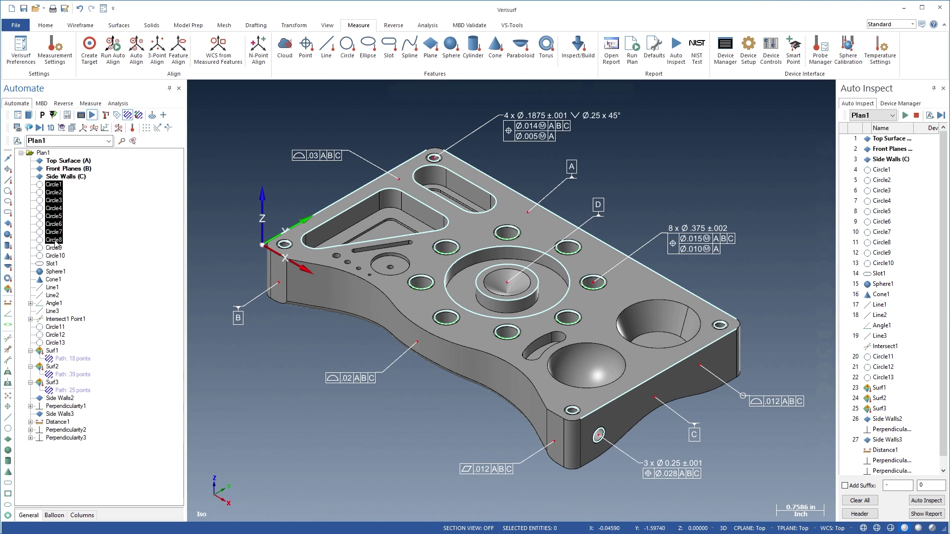
{"action": "left_click", "coordinate": [7, 429]}
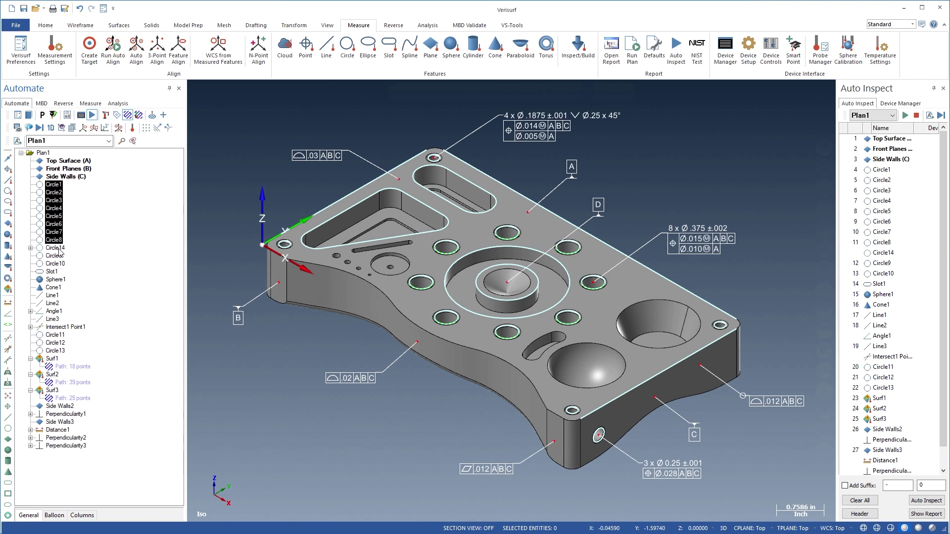
{"action": "left_click", "coordinate": [57, 247]}
{"action": "right_click", "coordinate": [59, 249]}
{"action": "mouse_move", "coordinate": [98, 352]}
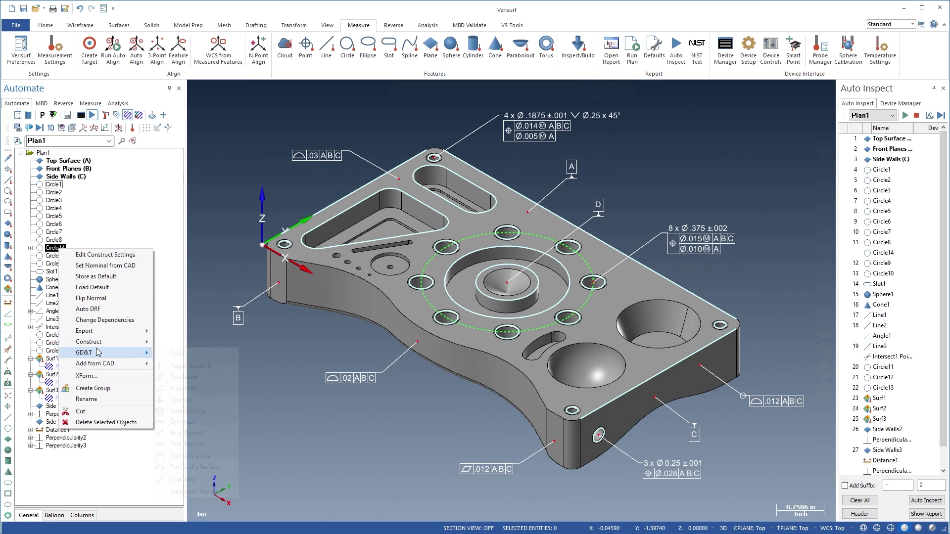
{"action": "left_click", "coordinate": [179, 400]}
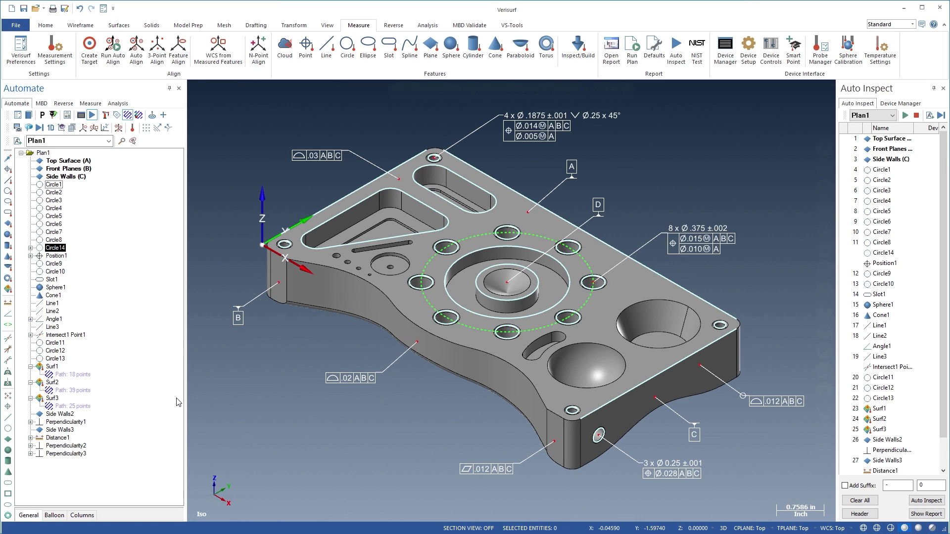
- Multi-construct angles between consecutive holes Circle1 through Circle8
{"action": "left_click", "coordinate": [60, 186]}
{"action": "left_click", "coordinate": [60, 238], "text": "shift"}
{"action": "right_click", "coordinate": [58, 241]}
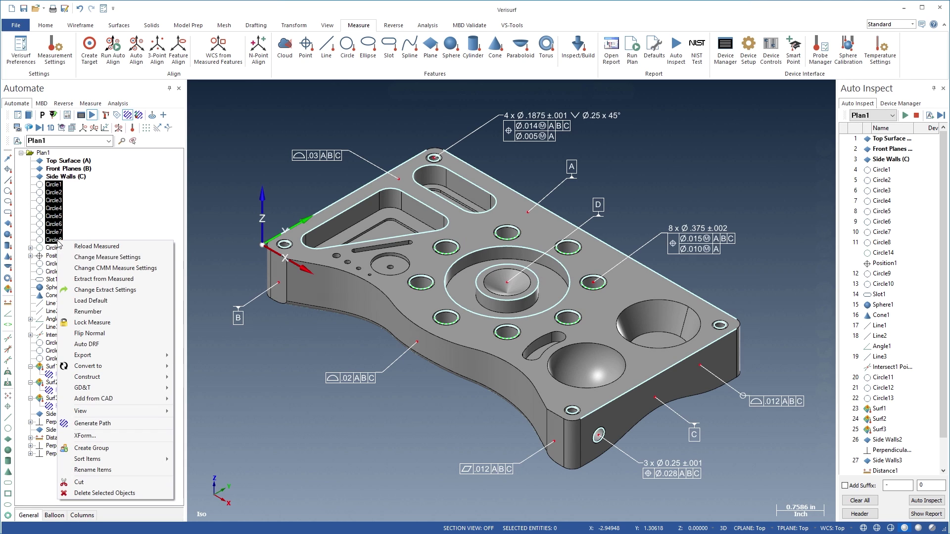
{"action": "mouse_move", "coordinate": [112, 376]}
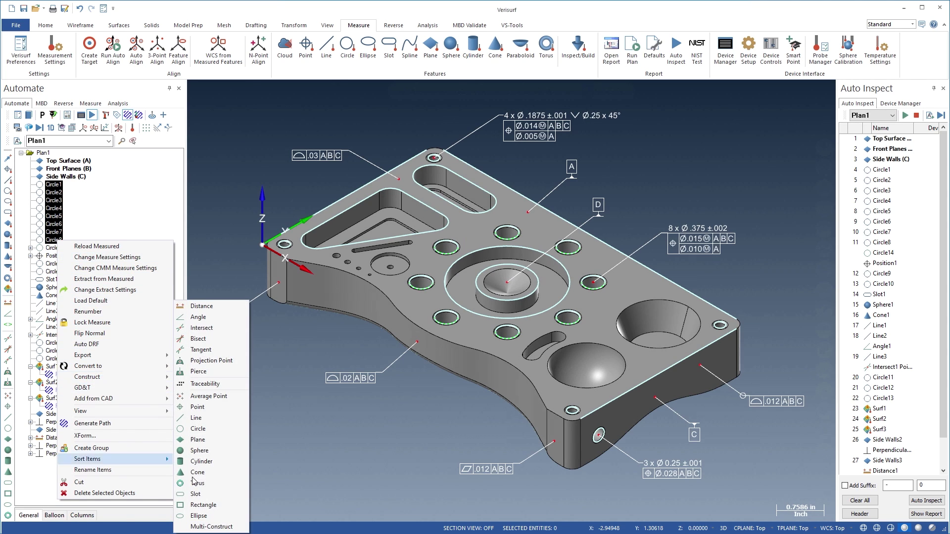
{"action": "left_click", "coordinate": [212, 527]}
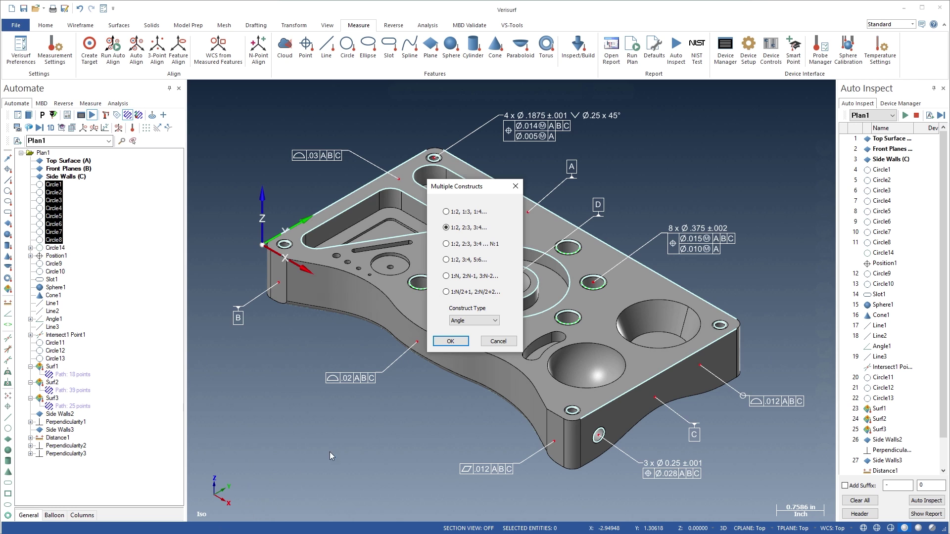
{"action": "left_click", "coordinate": [450, 341]}
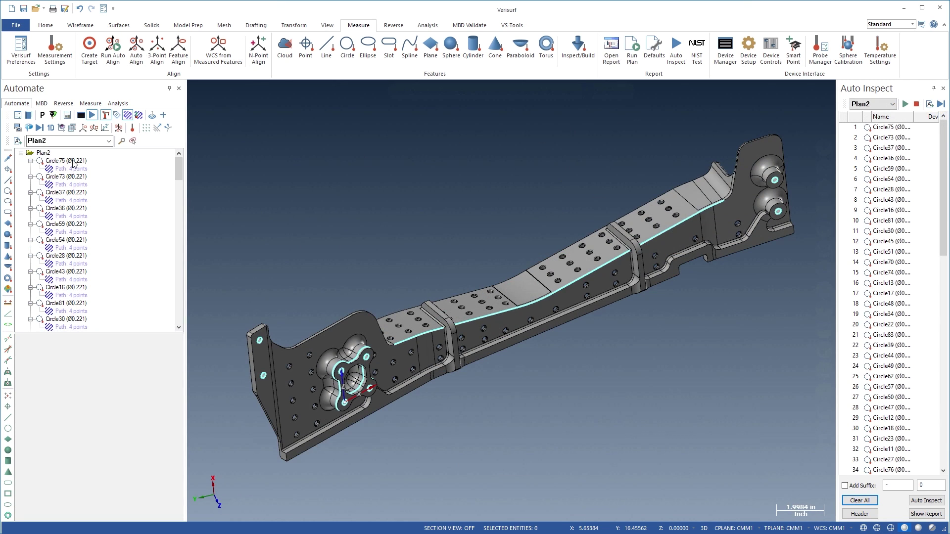
- Sort Plan2's items By Distance, then open Position Controls for 'Diameter 3 - 8 Holes in pattern'
{"action": "right_click", "coordinate": [43, 153]}
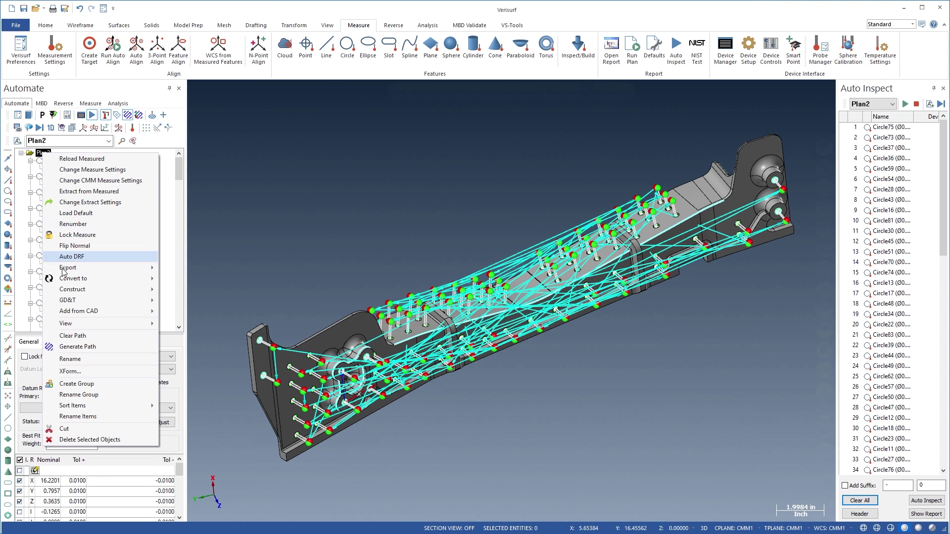
{"action": "mouse_move", "coordinate": [80, 406]}
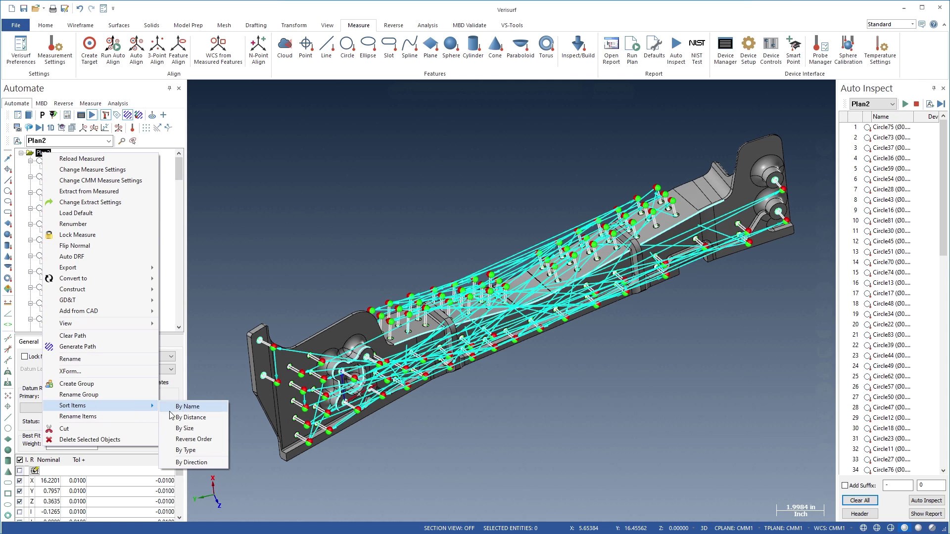
{"action": "left_click", "coordinate": [191, 418]}
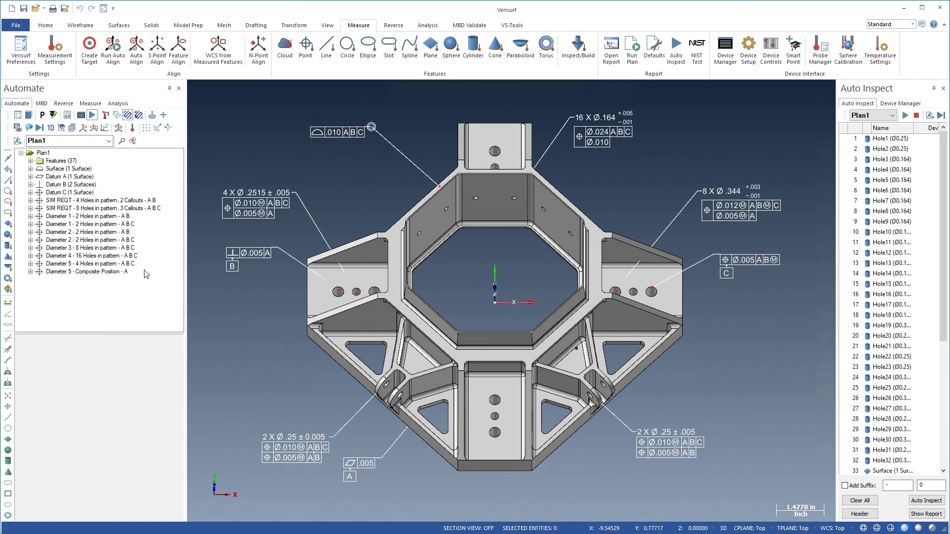
{"action": "right_click", "coordinate": [124, 252]}
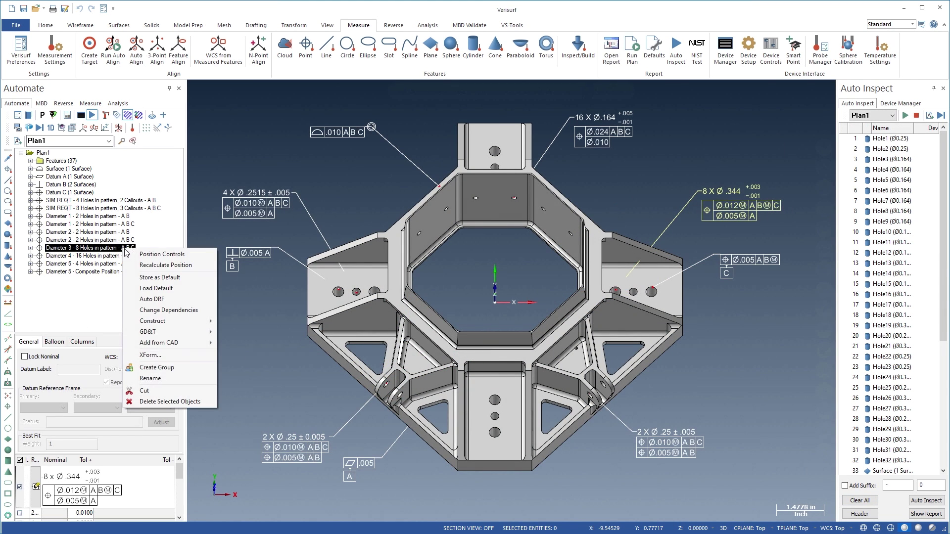
{"action": "left_click", "coordinate": [198, 253]}
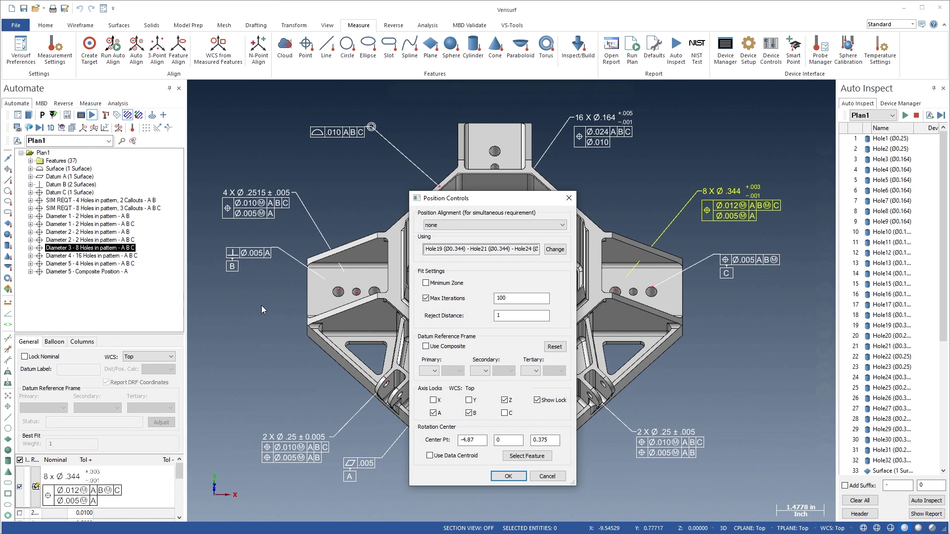
- Set Diameter 3's position datums to A primary, B secondary at MMB, and C tertiary
{"action": "left_click", "coordinate": [428, 372]}
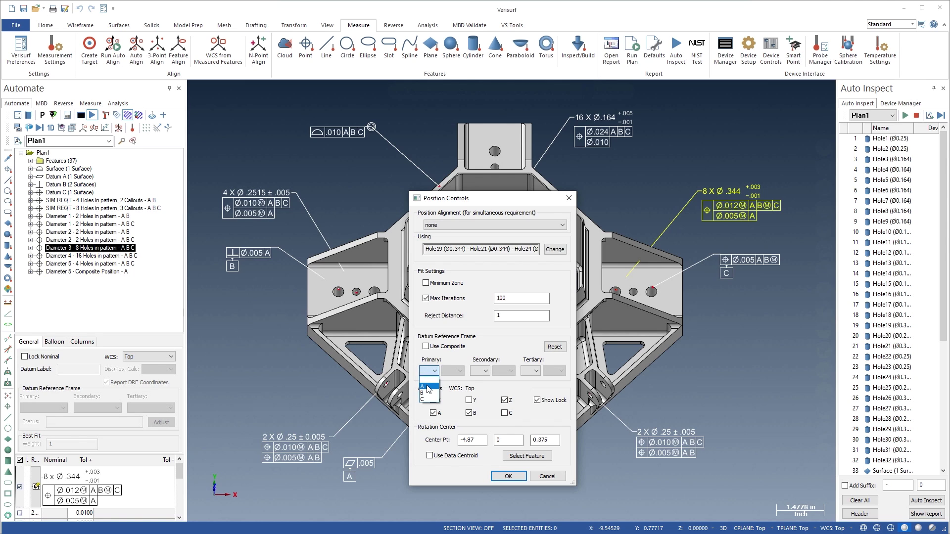
{"action": "left_click", "coordinate": [430, 388]}
{"action": "left_click", "coordinate": [480, 371]}
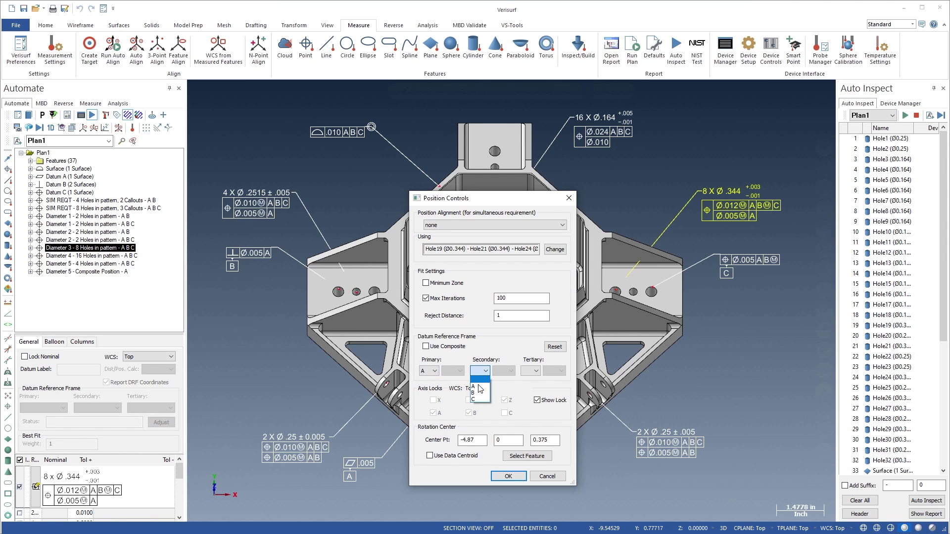
{"action": "left_click", "coordinate": [478, 393]}
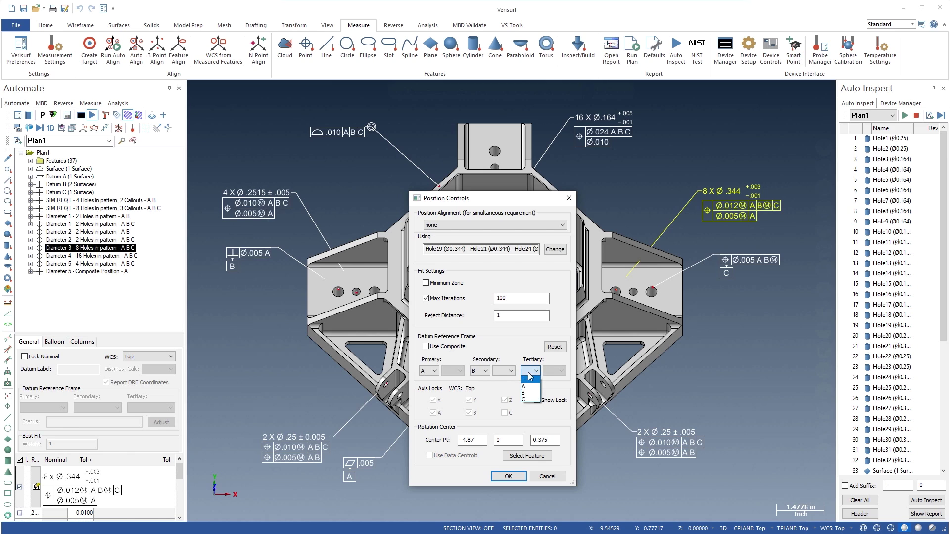
{"action": "left_click", "coordinate": [525, 400]}
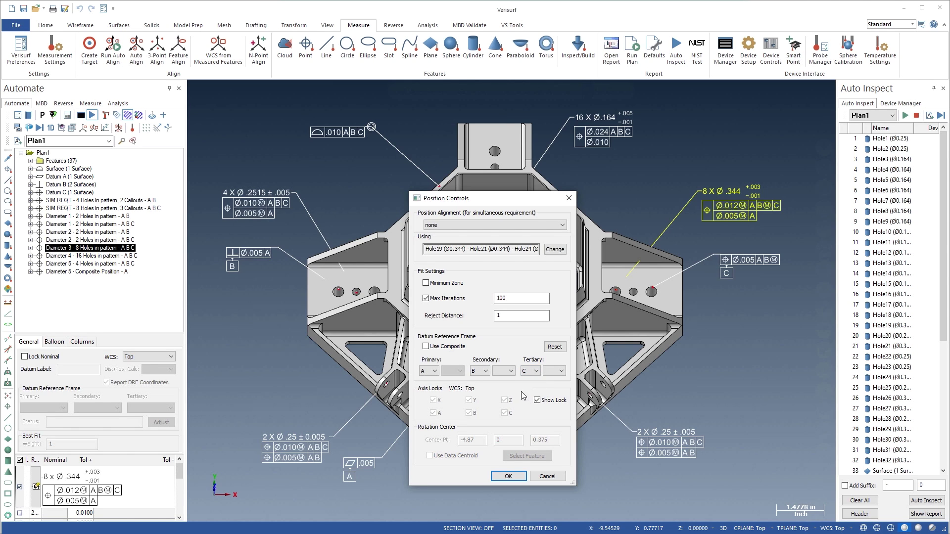
{"action": "left_click", "coordinate": [512, 372]}
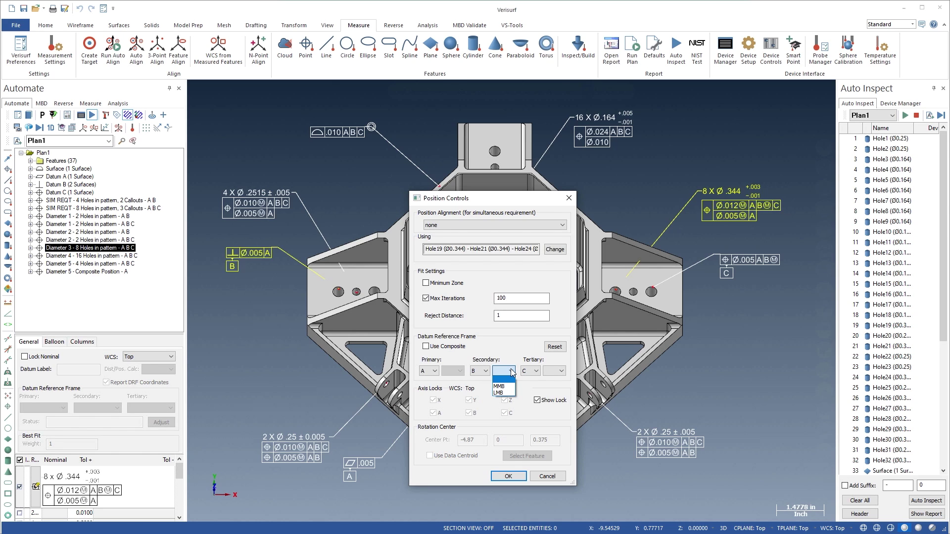
{"action": "left_click", "coordinate": [504, 387]}
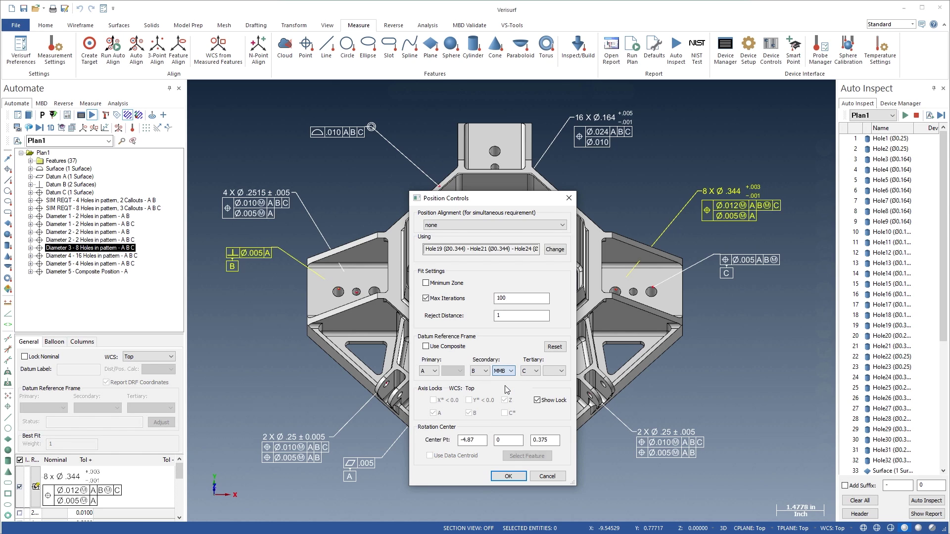
{"action": "left_click", "coordinate": [509, 475]}
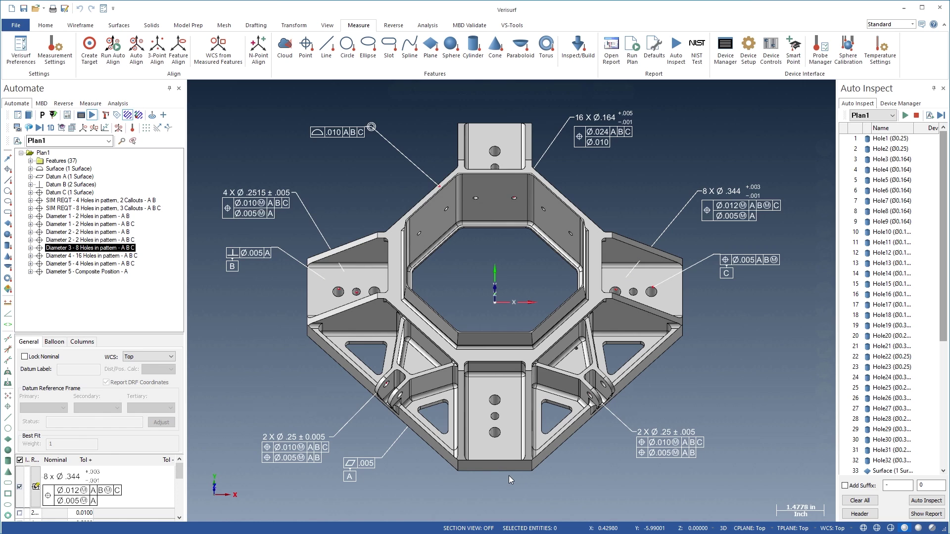
{"action": "left_click", "coordinate": [131, 200]}
- Set the SIM REQT 4-hole requirement's position datums to A primary and B secondary
{"action": "right_click", "coordinate": [132, 200]}
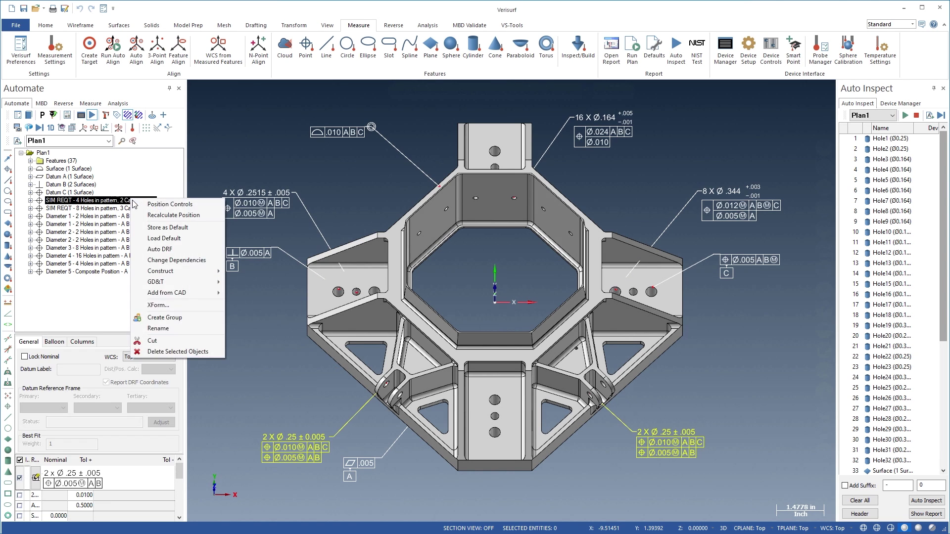
{"action": "left_click", "coordinate": [144, 207]}
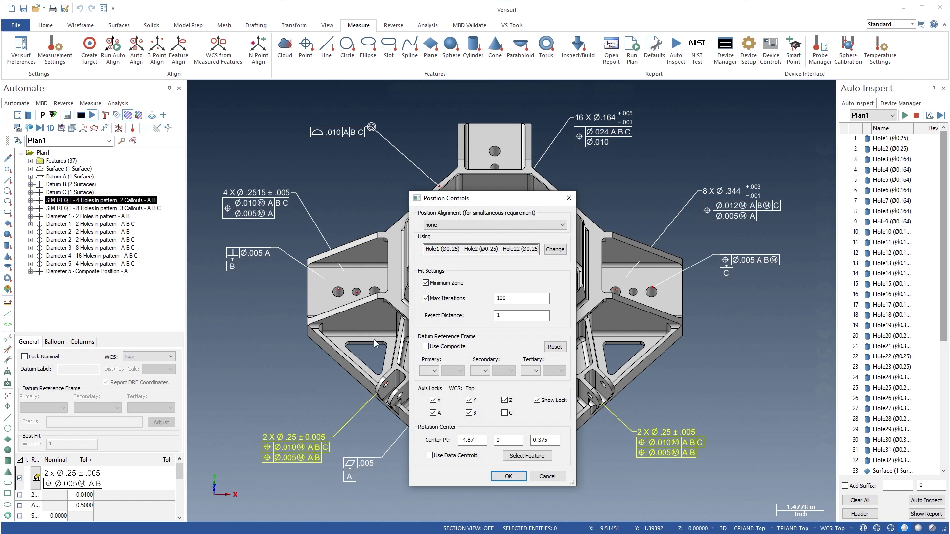
{"action": "left_click", "coordinate": [428, 371]}
{"action": "left_click", "coordinate": [428, 386]}
{"action": "left_click", "coordinate": [484, 371]}
{"action": "left_click", "coordinate": [479, 394]}
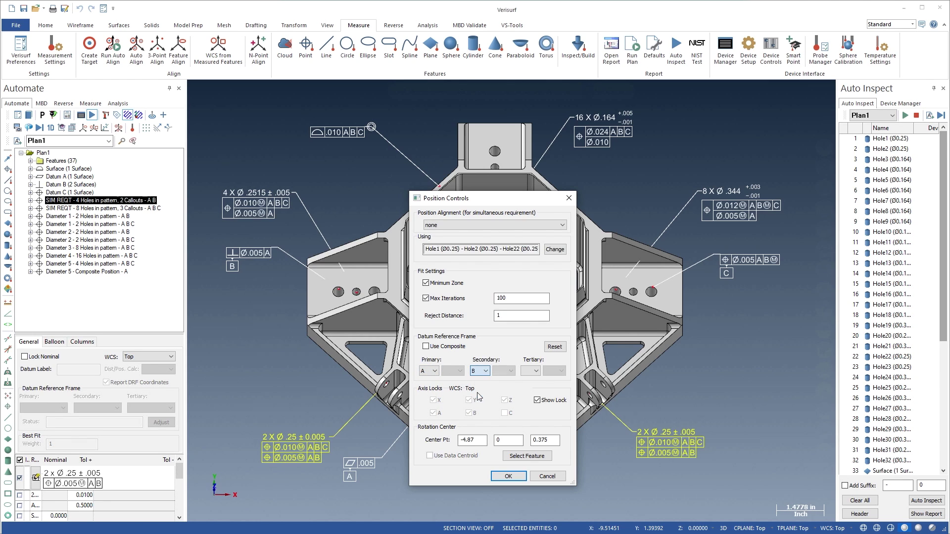
{"action": "left_click", "coordinate": [509, 476]}
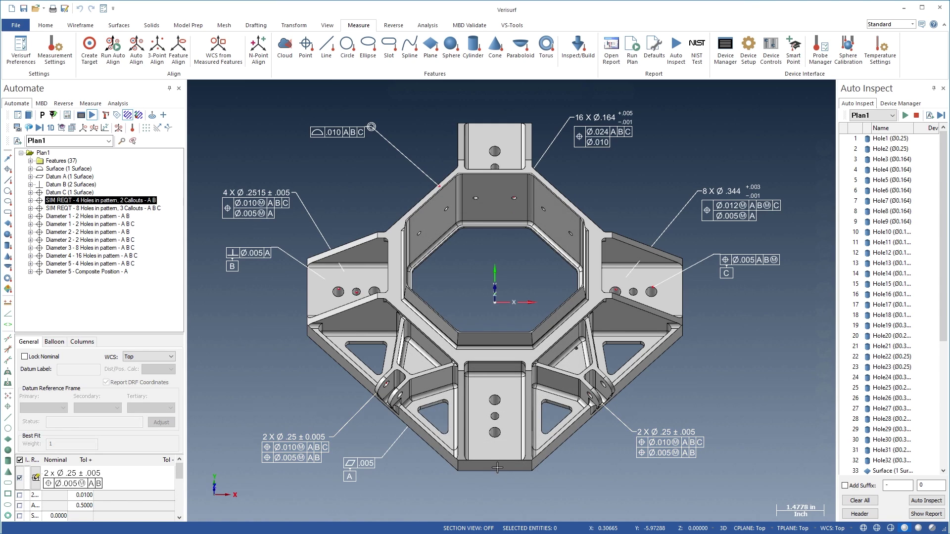
- Align Diameter 1's position check with the SIM REQT 4-hole, 2-callout requirement
{"action": "left_click", "coordinate": [127, 218]}
{"action": "right_click", "coordinate": [127, 218]}
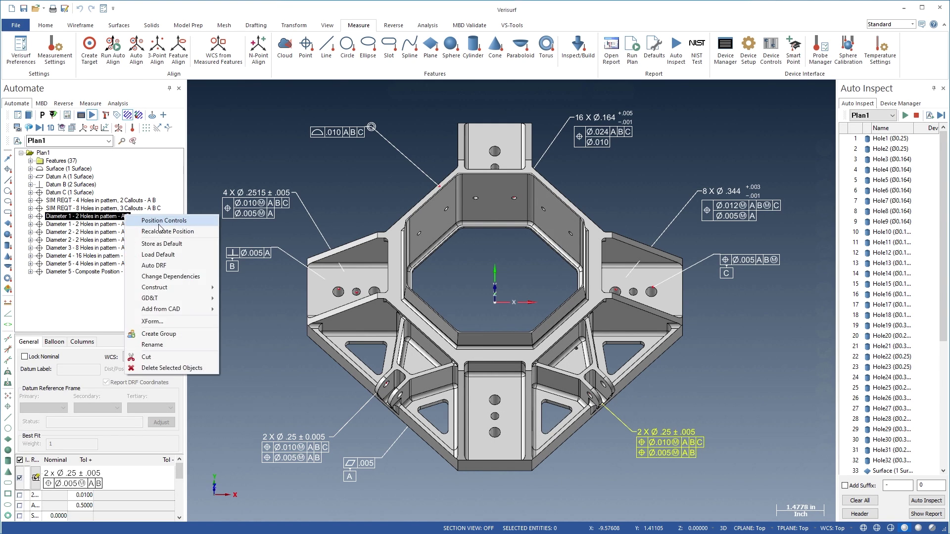
{"action": "left_click", "coordinate": [157, 223]}
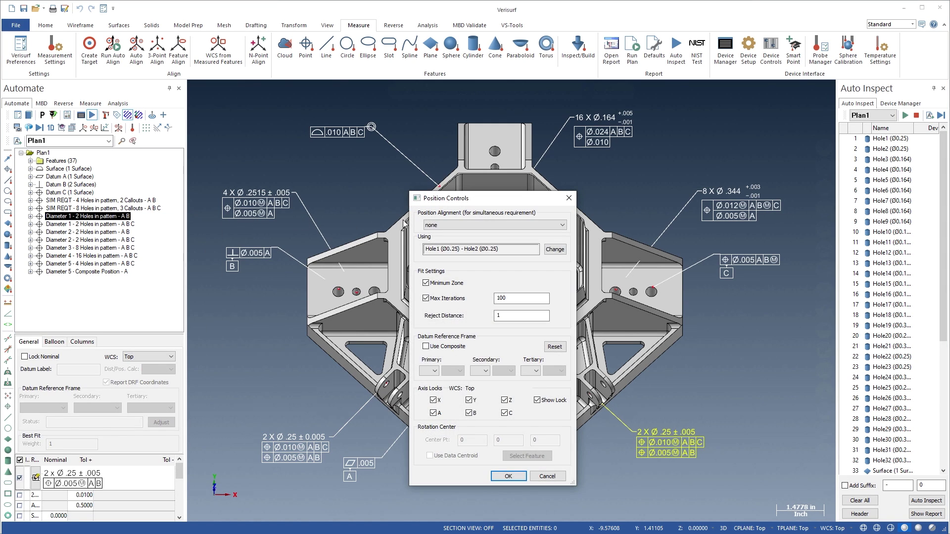
{"action": "left_click", "coordinate": [436, 225]}
{"action": "left_click", "coordinate": [437, 242]}
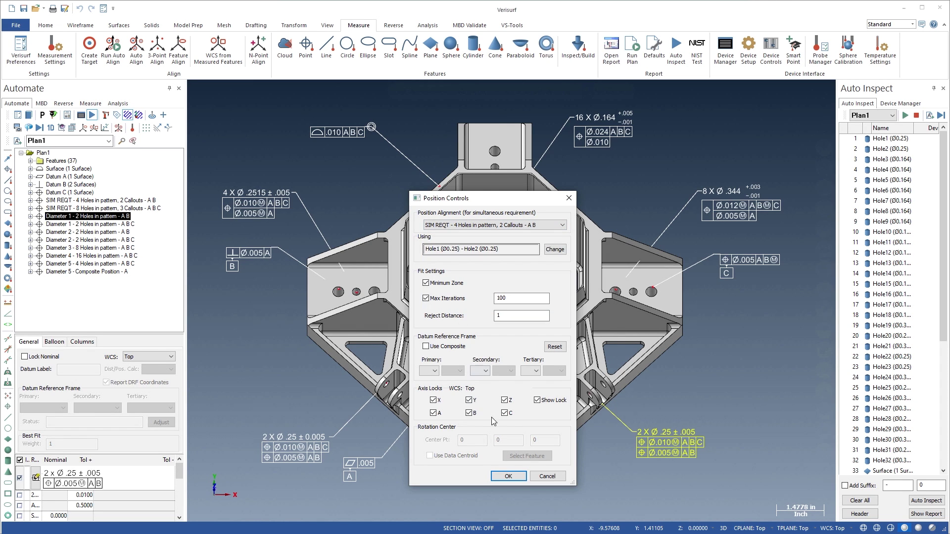
{"action": "left_click", "coordinate": [500, 476]}
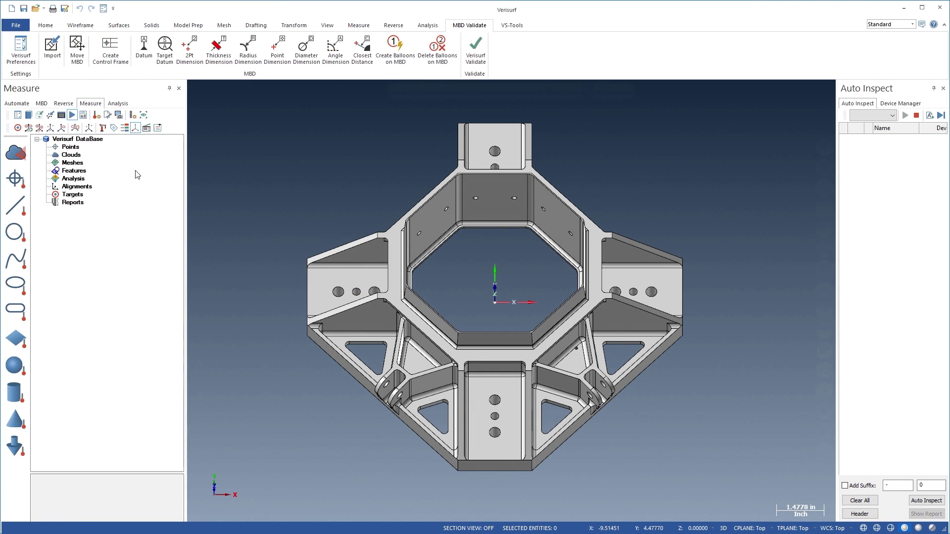
- Show every MBD annotation, add balloons 1–14, and create Plan1 from the MBD items
{"action": "left_click", "coordinate": [42, 104]}
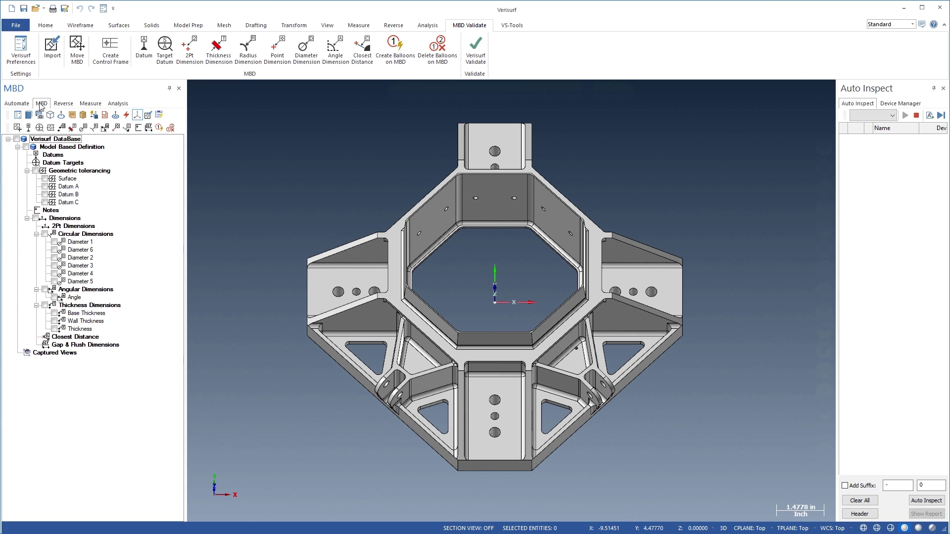
{"action": "left_click", "coordinate": [17, 139]}
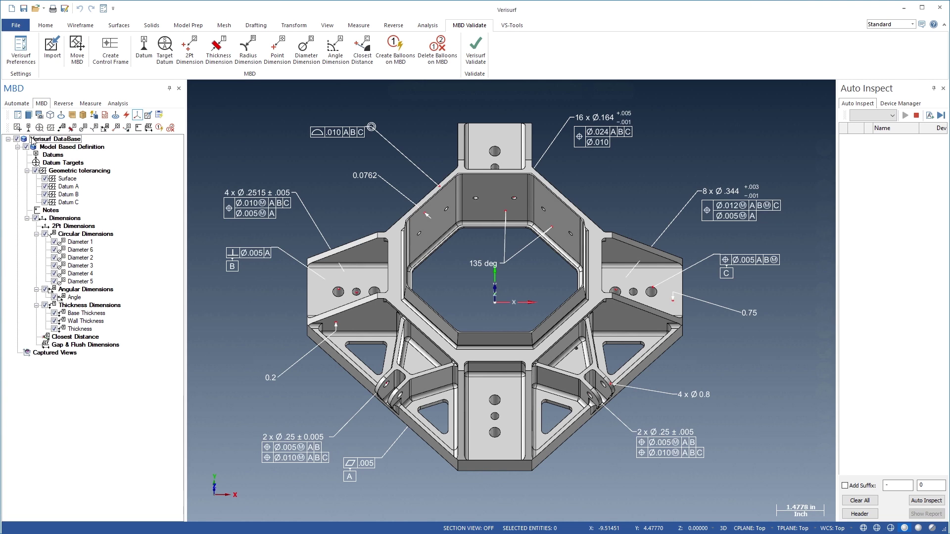
{"action": "left_click", "coordinate": [158, 128]}
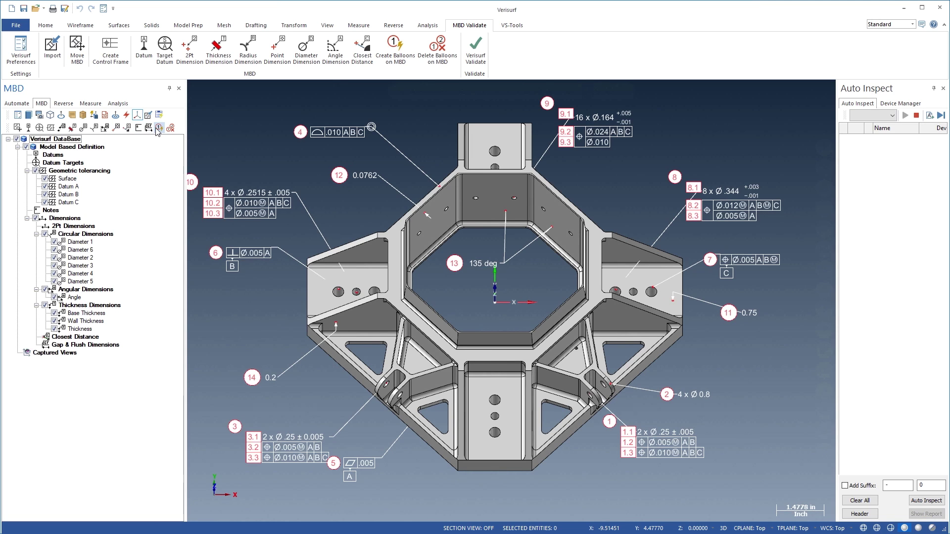
{"action": "right_click", "coordinate": [72, 141]}
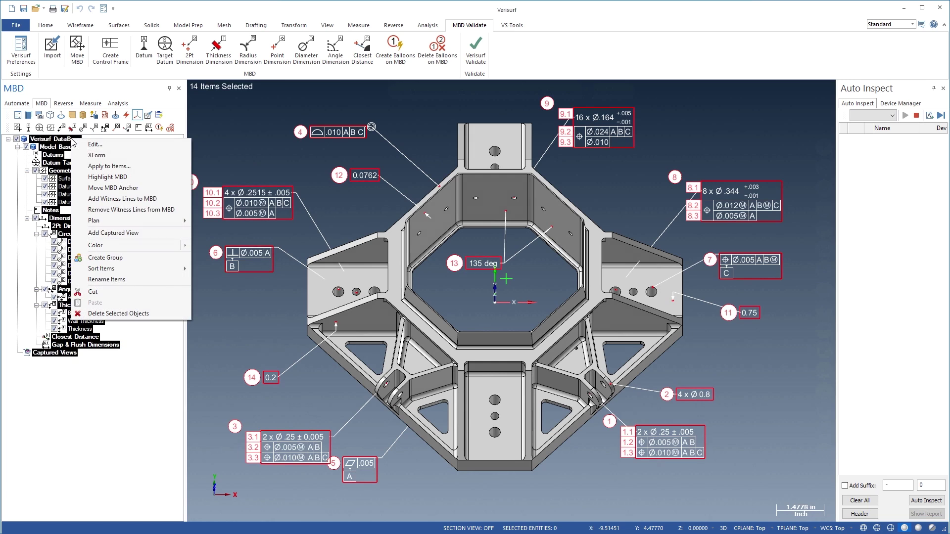
{"action": "mouse_move", "coordinate": [99, 221]}
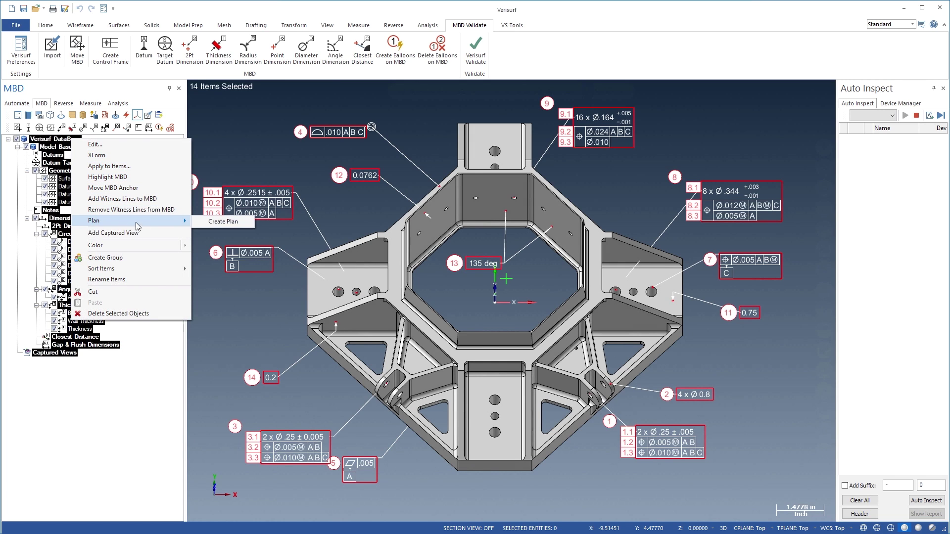
{"action": "left_click", "coordinate": [202, 222]}
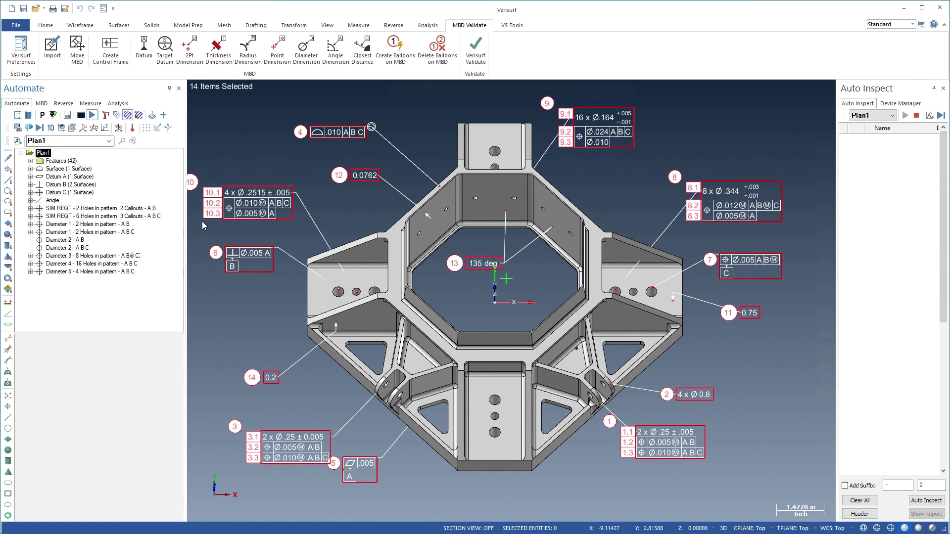
{"action": "left_click", "coordinate": [114, 272]}
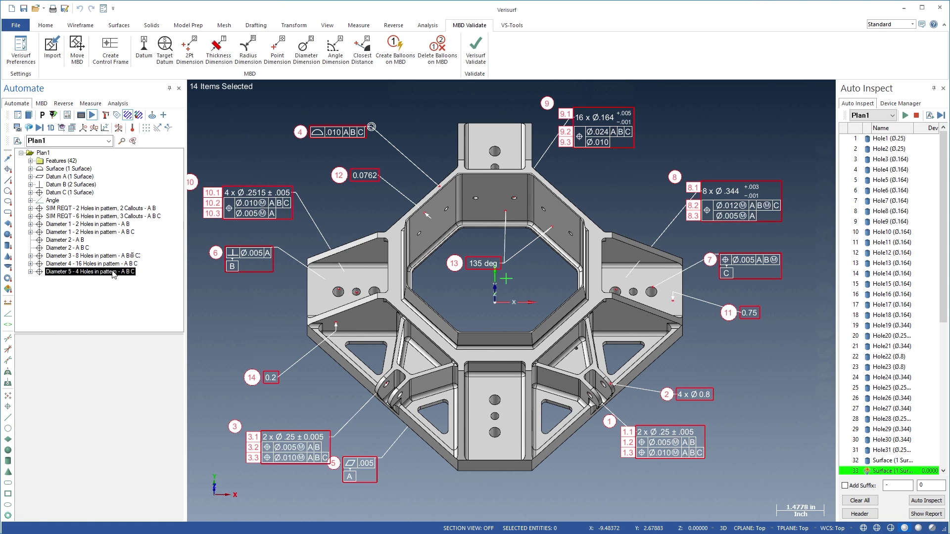
{"action": "left_click", "coordinate": [114, 265]}
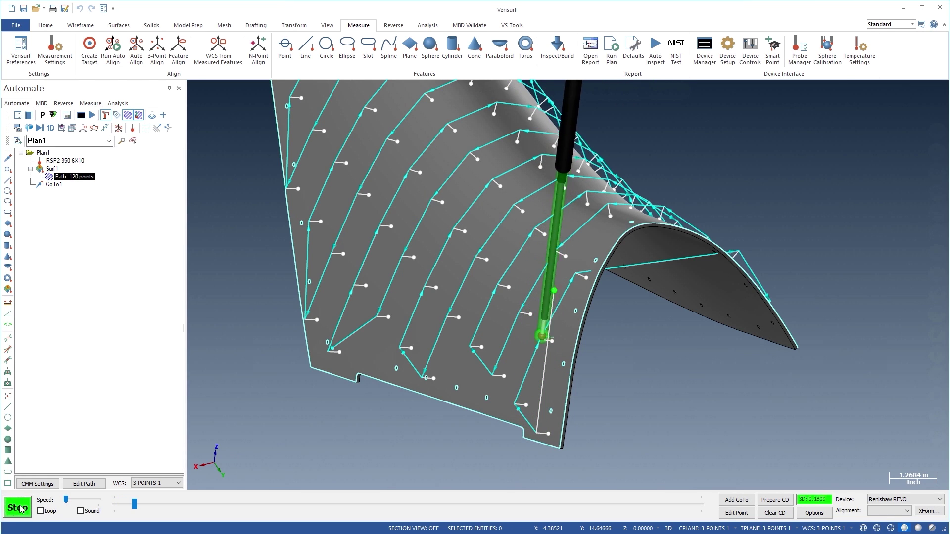
- Pause the simulation and add a GoTo clearance point with raised dZ
{"action": "left_click", "coordinate": [20, 508]}
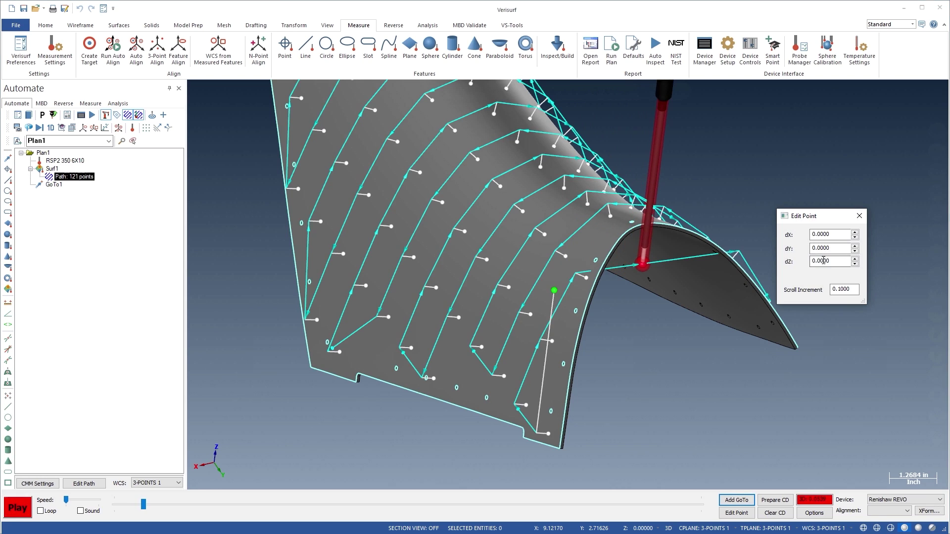
{"action": "scroll", "coordinate": [822, 261], "scroll_direction": "up", "scroll_amount": 18}
{"action": "scroll", "coordinate": [823, 259], "scroll_direction": "up", "scroll_amount": 8}
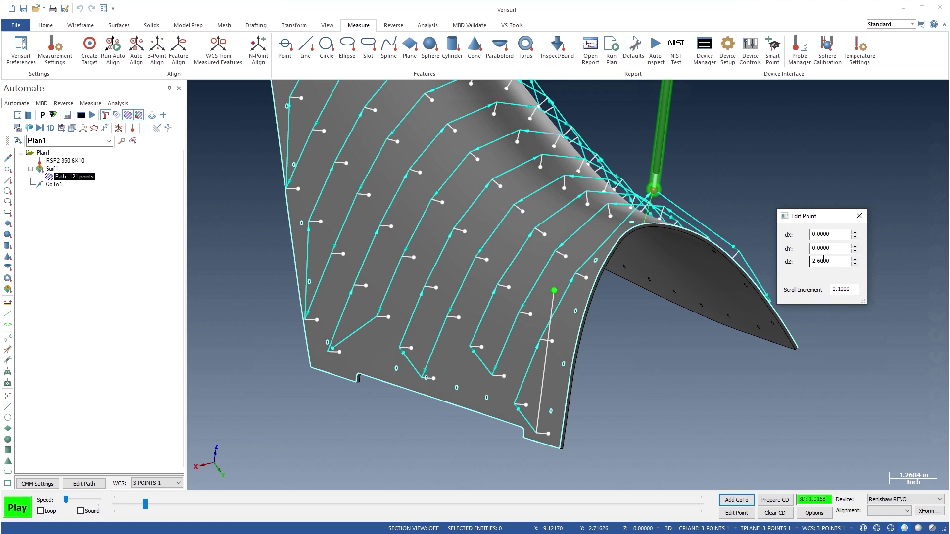
{"action": "left_click", "coordinate": [859, 216]}
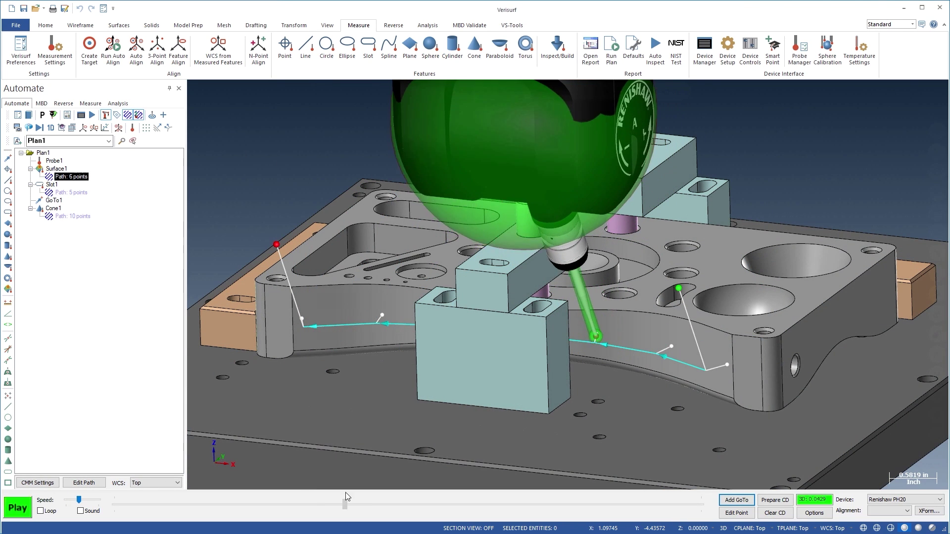
- Advance to where the probe hits the fixture and add another raised clearance point
{"action": "left_click_drag", "start_coordinate": [345, 504], "coordinate": [365, 503]}
{"action": "left_click", "coordinate": [736, 512]}
{"action": "scroll", "coordinate": [825, 261], "scroll_direction": "up", "scroll_amount": 3}
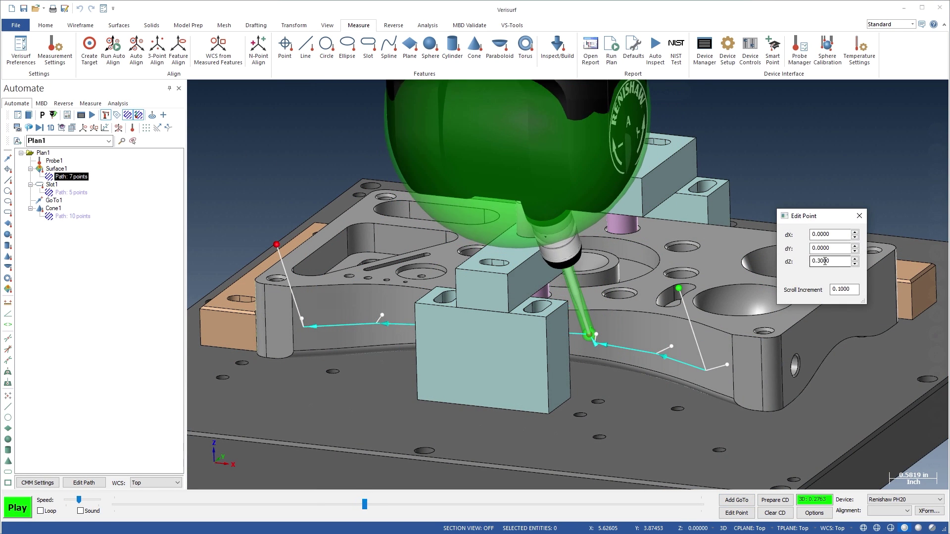
{"action": "scroll", "coordinate": [825, 261], "scroll_direction": "up", "scroll_amount": 5}
{"action": "key", "text": "Return"}
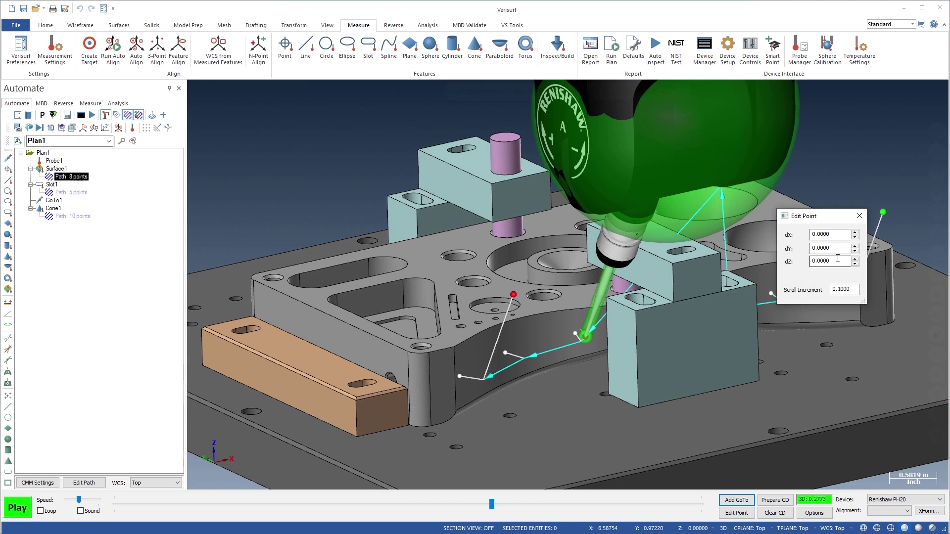
{"action": "scroll", "coordinate": [837, 258], "scroll_direction": "up", "scroll_amount": 15}
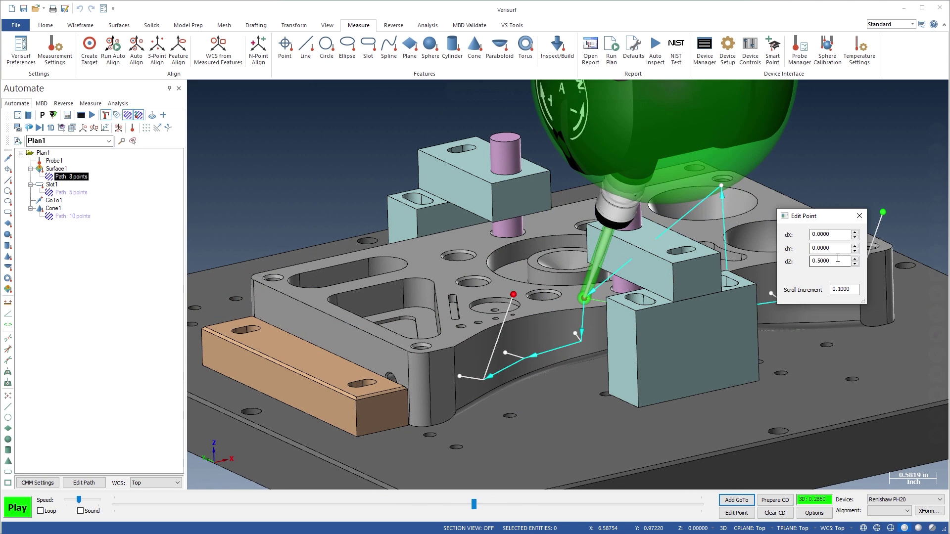
{"action": "scroll", "coordinate": [837, 258], "scroll_direction": "up", "scroll_amount": 1}
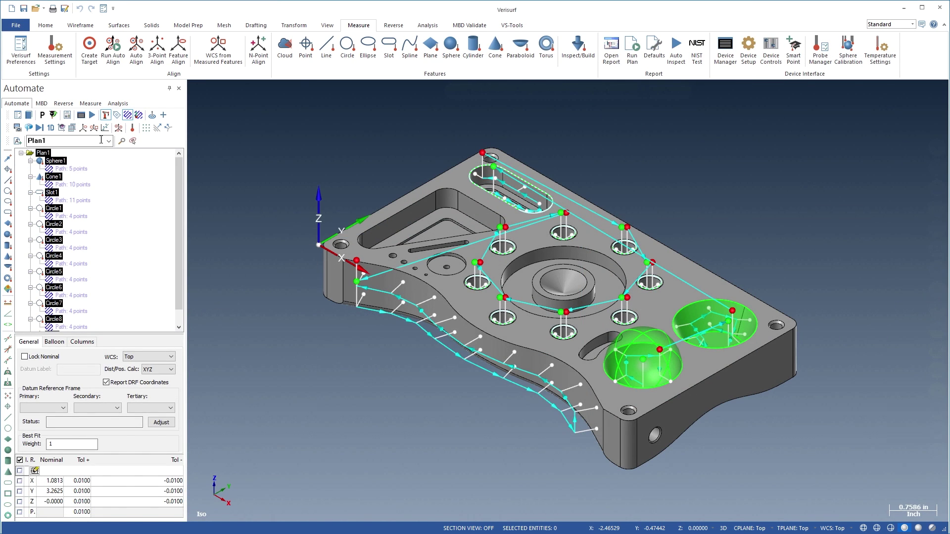
- Run Auto Inspect on Plan1 and scroll through the resulting pass/fail report
{"action": "left_click", "coordinate": [93, 116]}
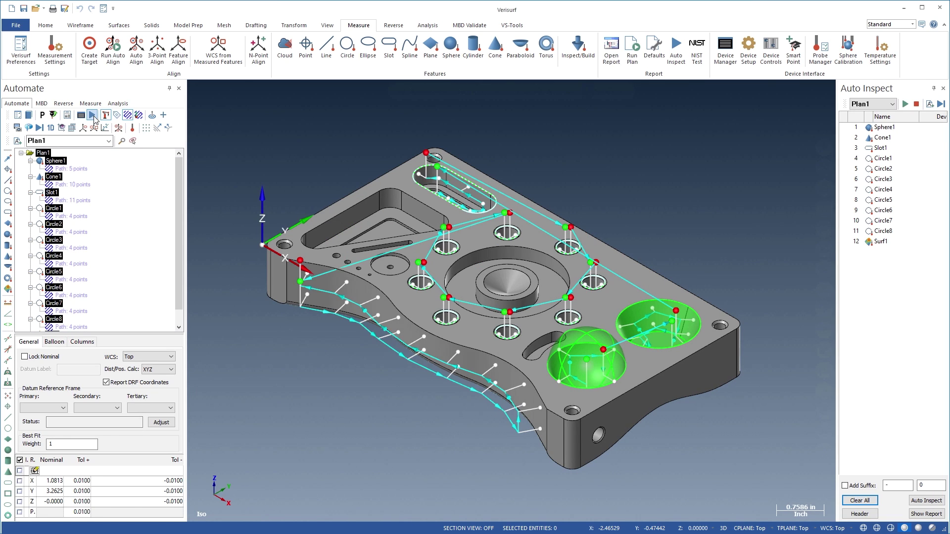
{"action": "left_click", "coordinate": [905, 104]}
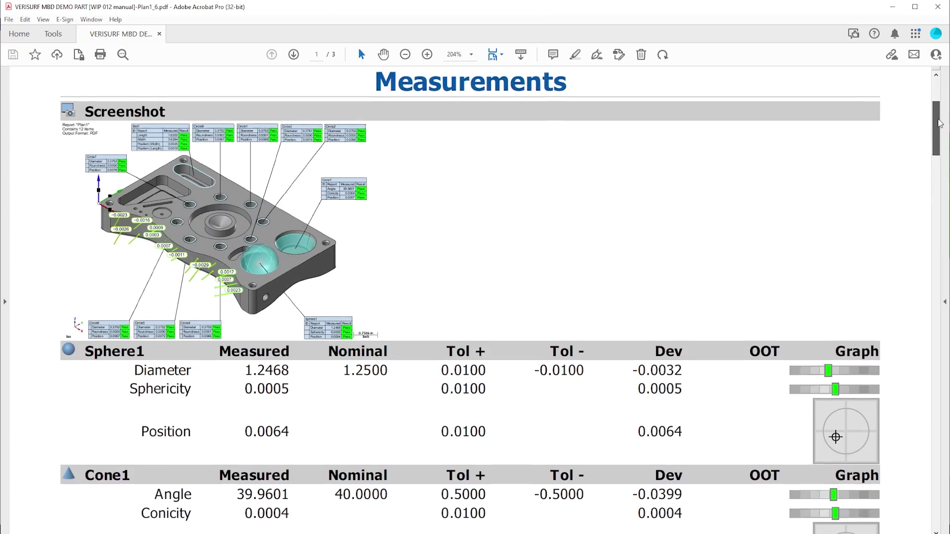
{"action": "scroll", "coordinate": [942, 130], "scroll_direction": "down", "scroll_amount": 3}
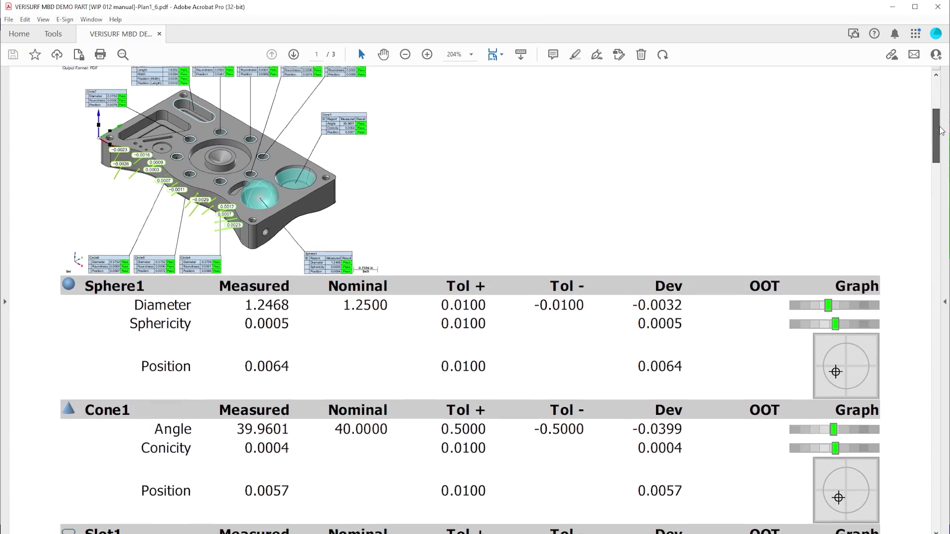
{"action": "scroll", "coordinate": [941, 131], "scroll_direction": "down", "scroll_amount": 5}
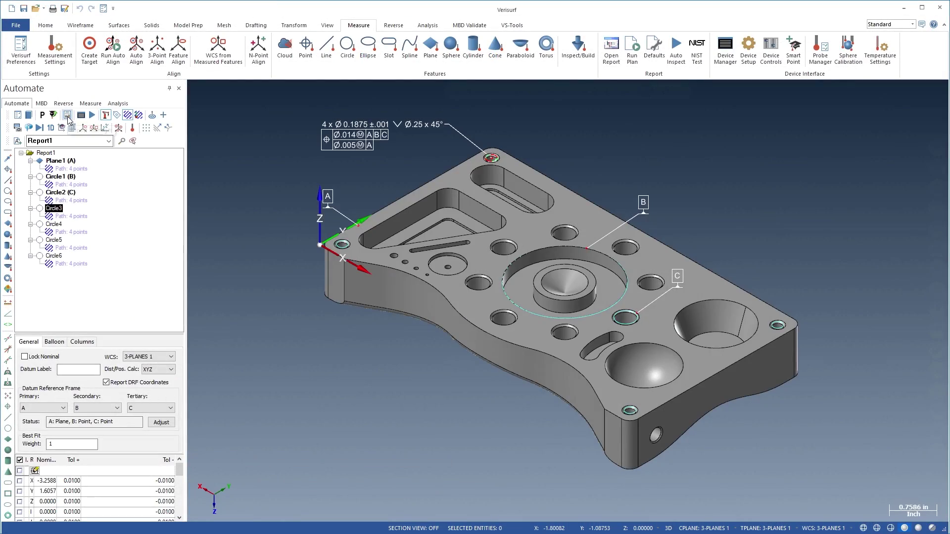
- In Report Manager, build Position1 from Circle3–Circle6 and add Traceability1 after Circle3
{"action": "left_click", "coordinate": [67, 117]}
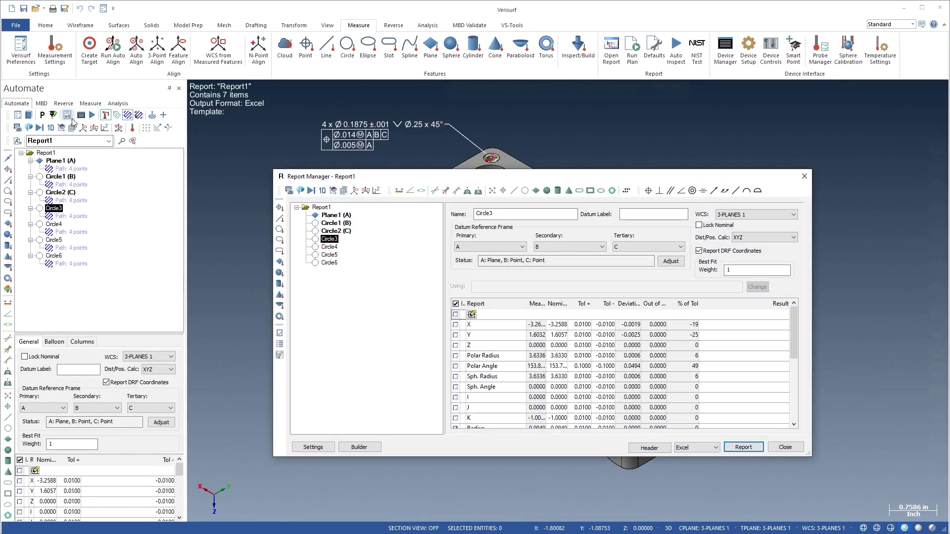
{"action": "left_click", "coordinate": [794, 387]}
{"action": "left_click", "coordinate": [335, 264], "text": "shift"}
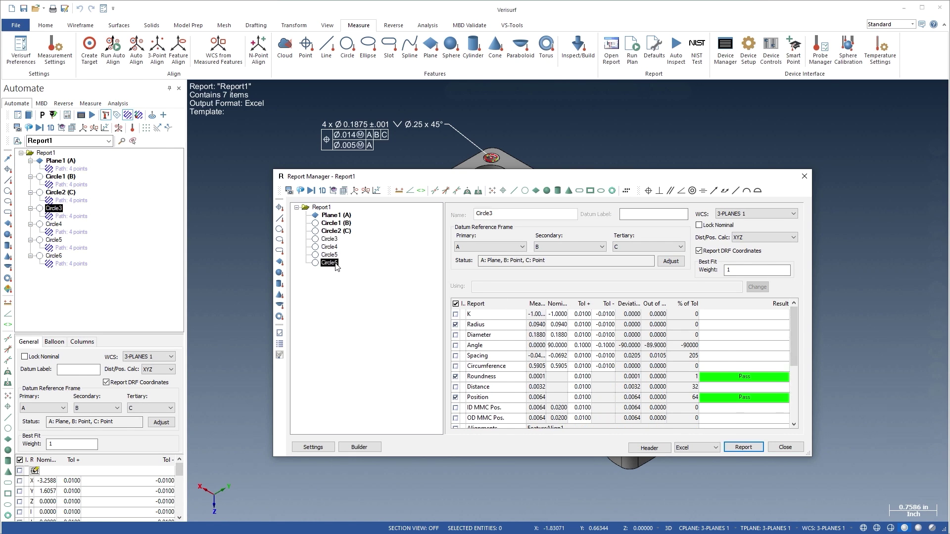
{"action": "left_click", "coordinate": [650, 192]}
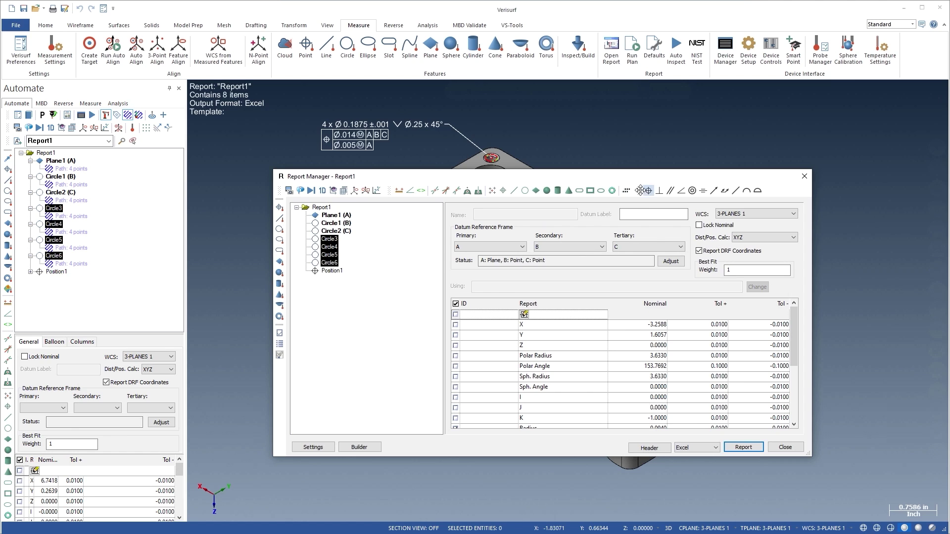
{"action": "left_click", "coordinate": [335, 272]}
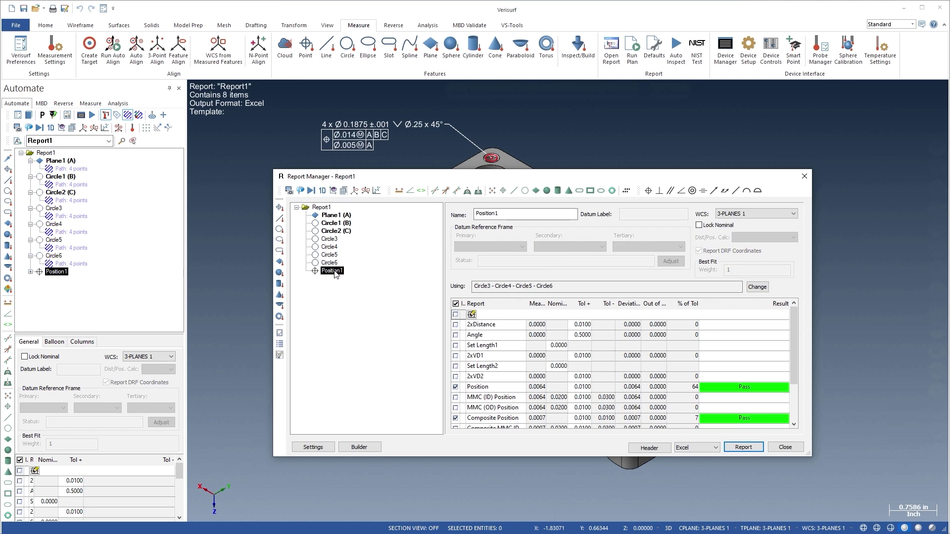
{"action": "left_click", "coordinate": [329, 240]}
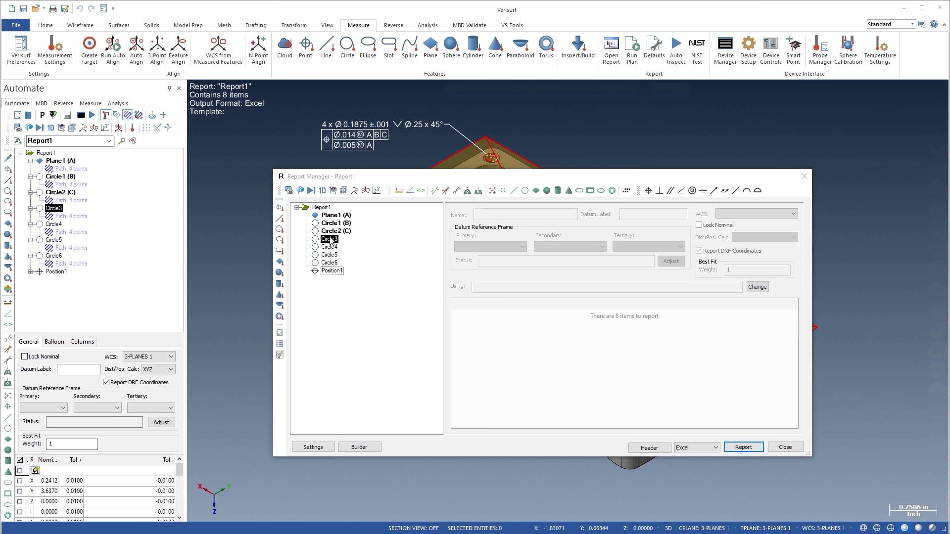
{"action": "left_click", "coordinate": [625, 192]}
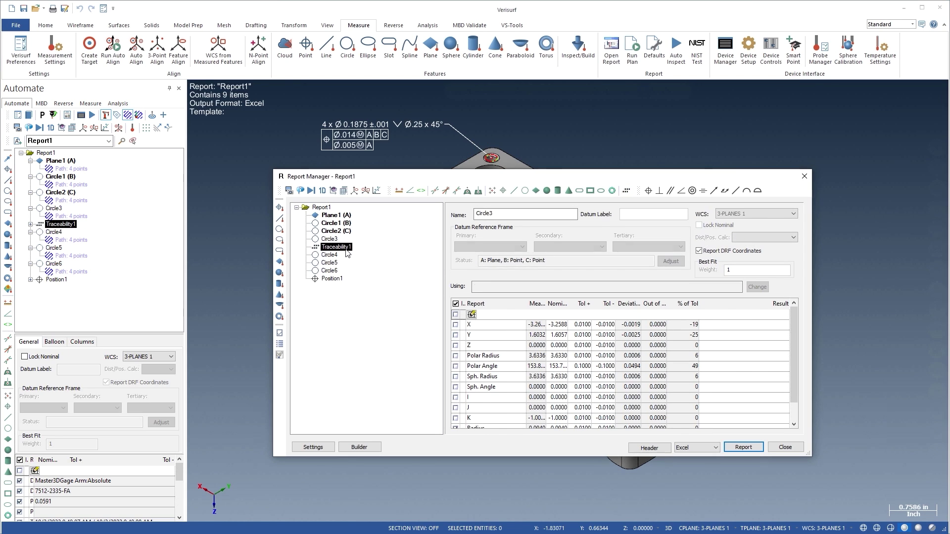